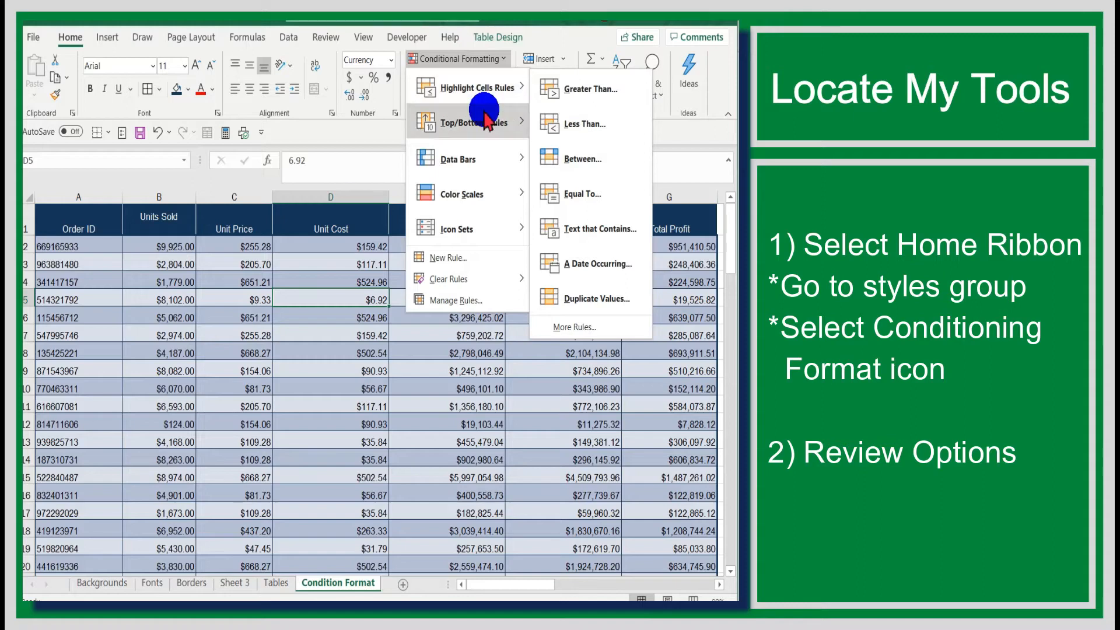
pyautogui.moveTo(485, 125)
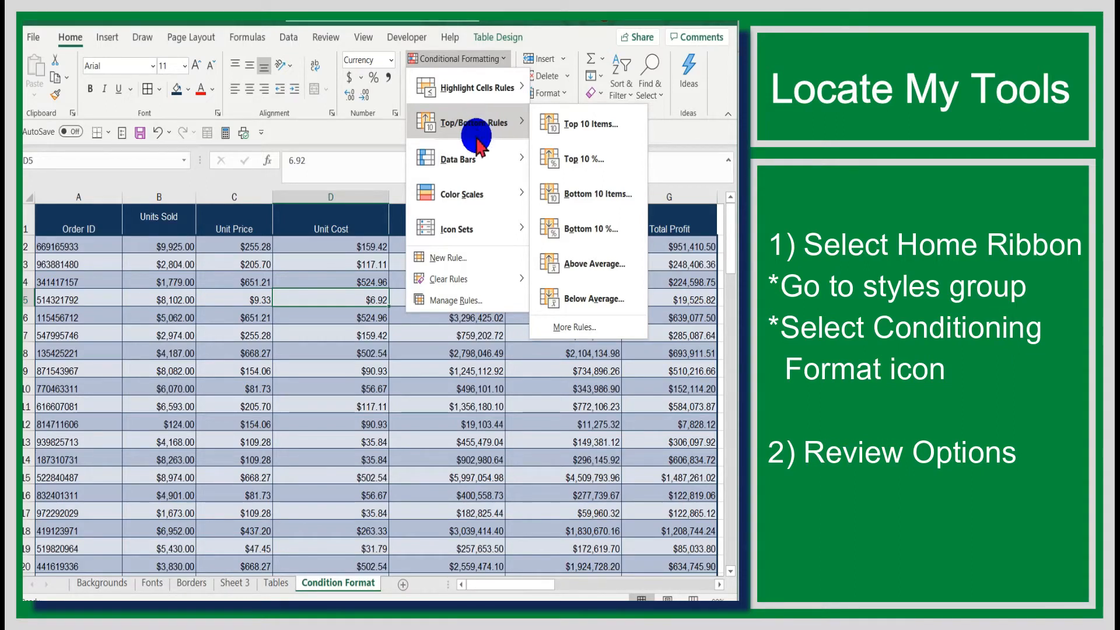
pyautogui.moveTo(474, 156)
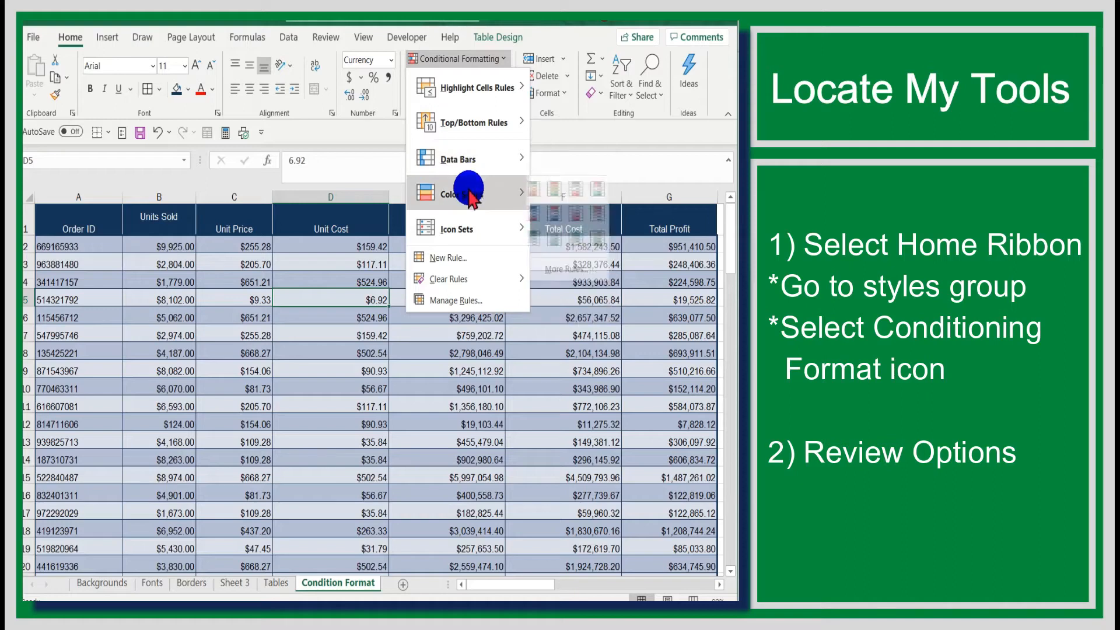
pyautogui.moveTo(472, 197)
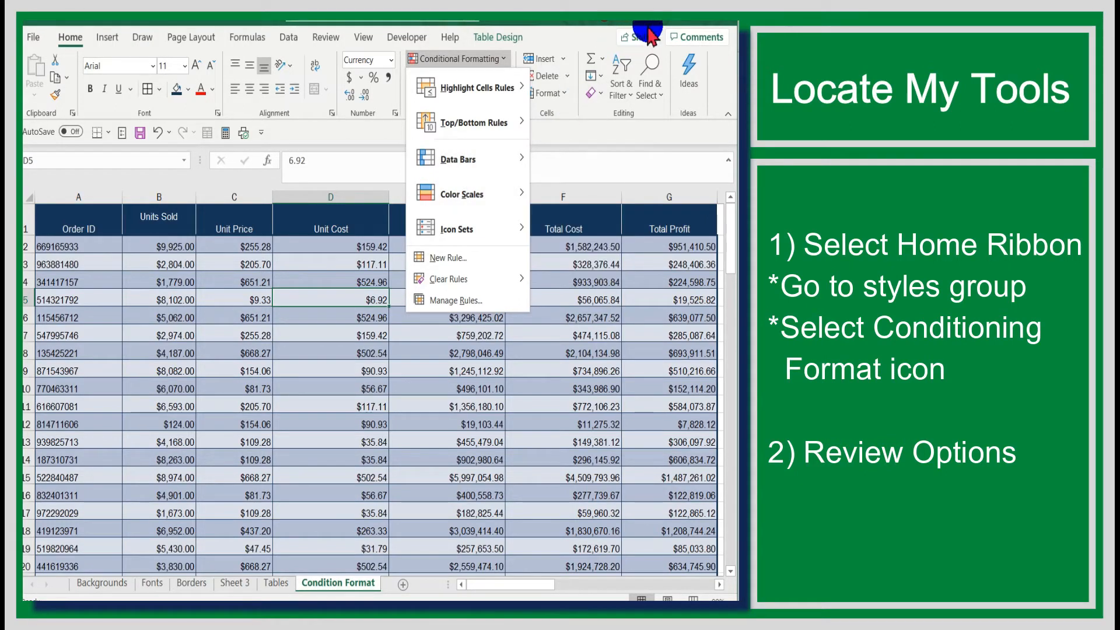
pyautogui.moveTo(469, 234)
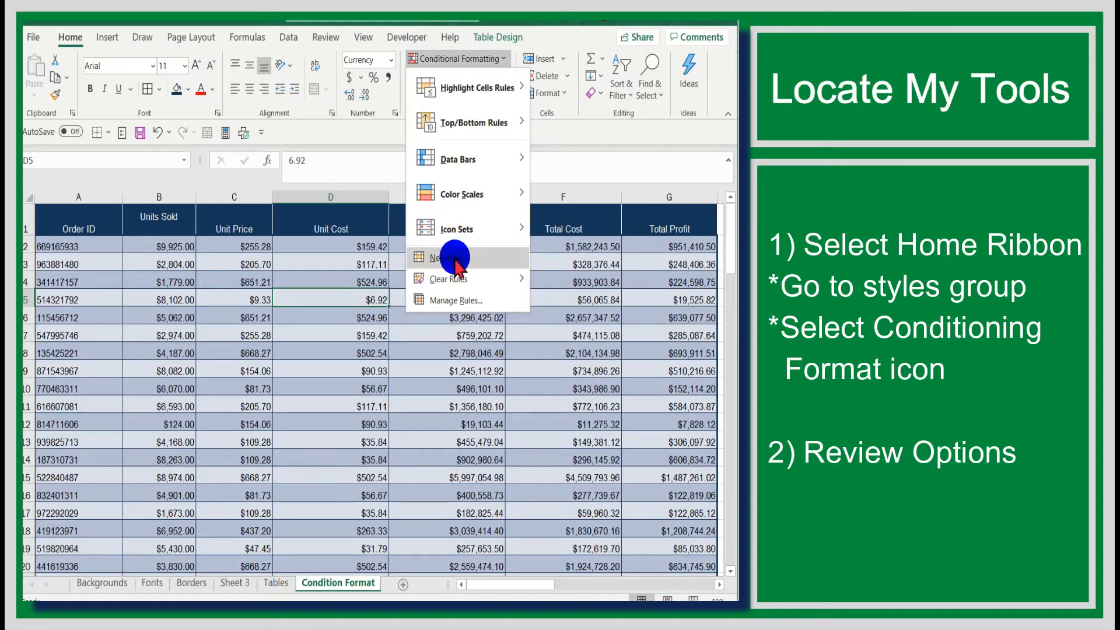
pyautogui.moveTo(449, 286)
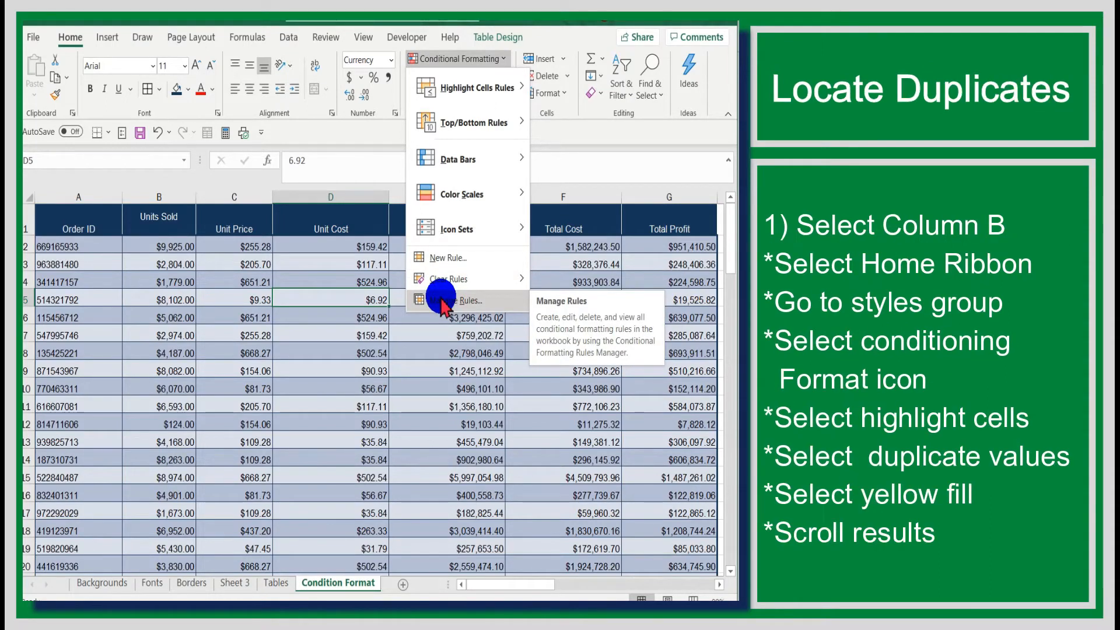
# Step: Mark duplicate values in the Units Sold column with Yellow Fill with Dark Yellow Text
pyautogui.click(664, 10)
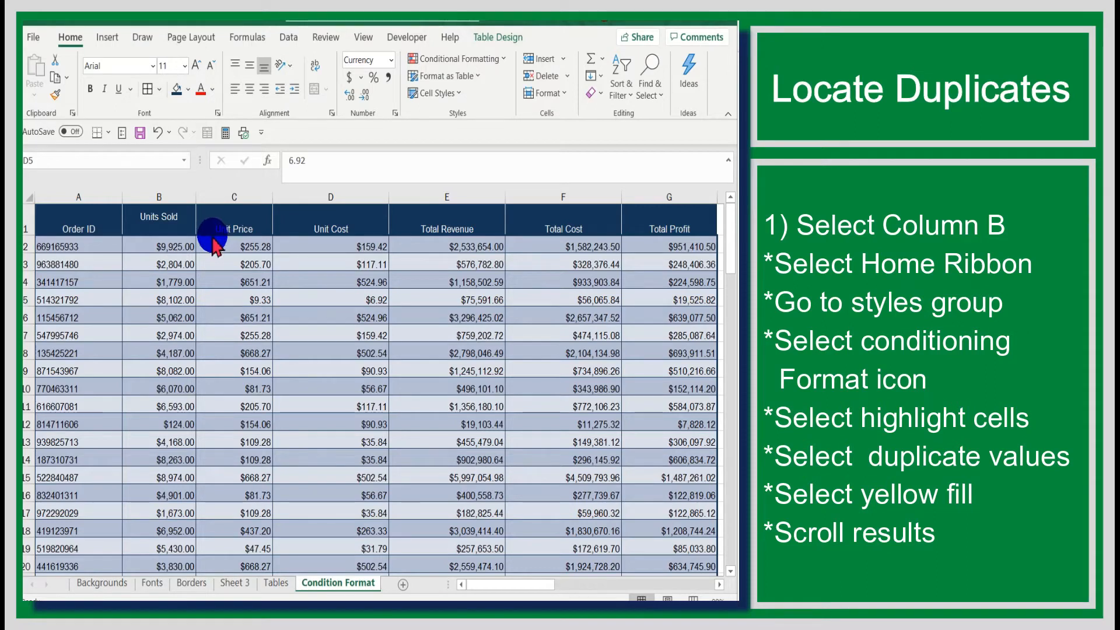
pyautogui.click(161, 196)
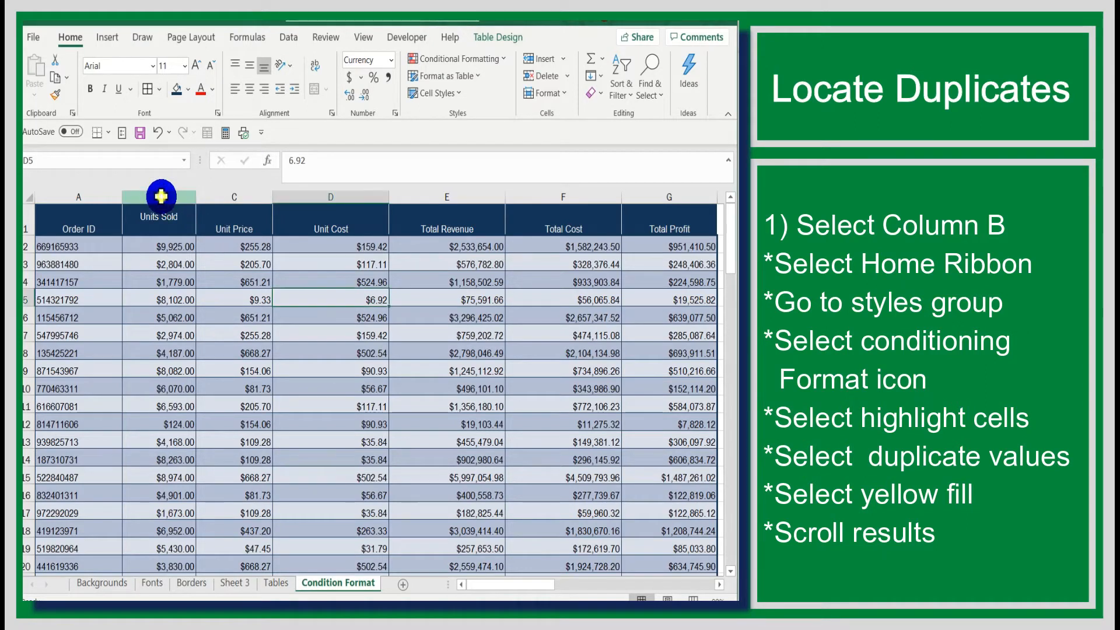
pyautogui.click(162, 196)
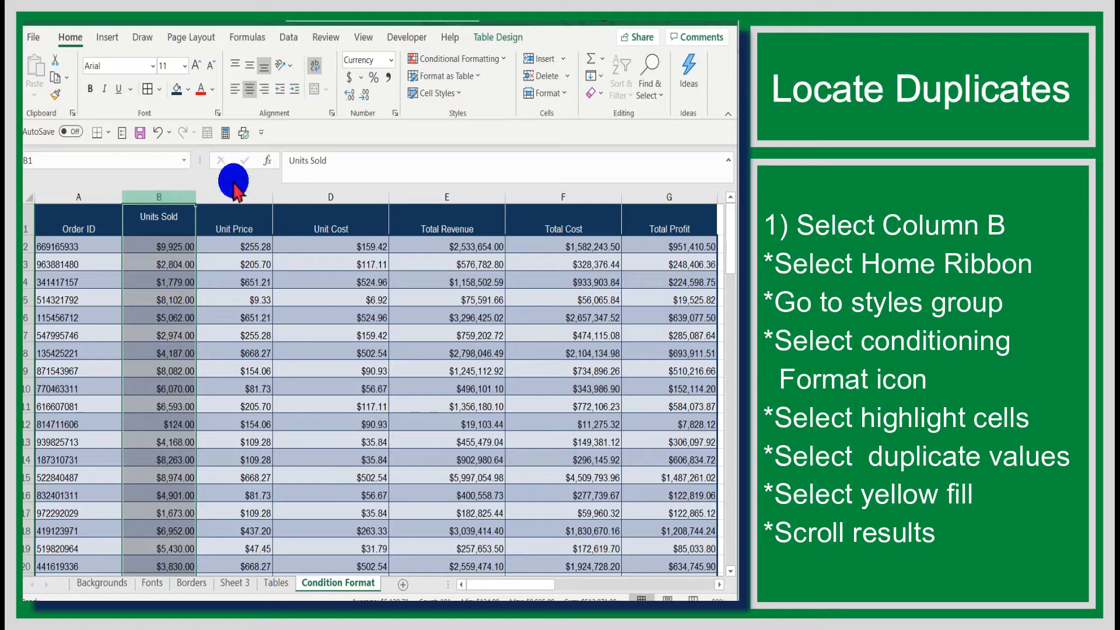
pyautogui.click(504, 59)
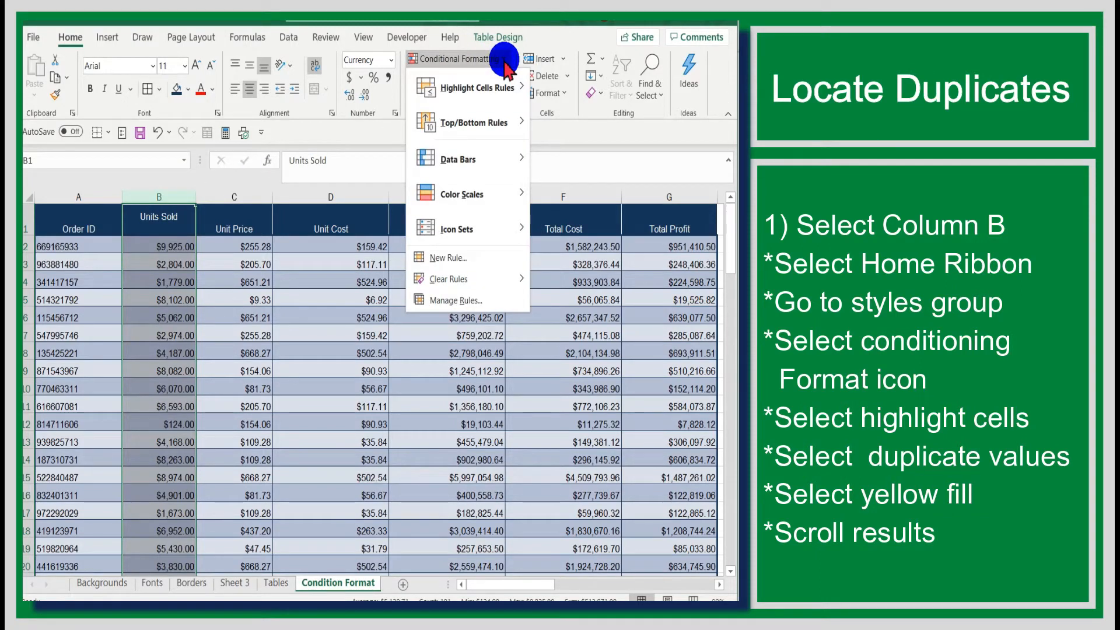
pyautogui.click(475, 87)
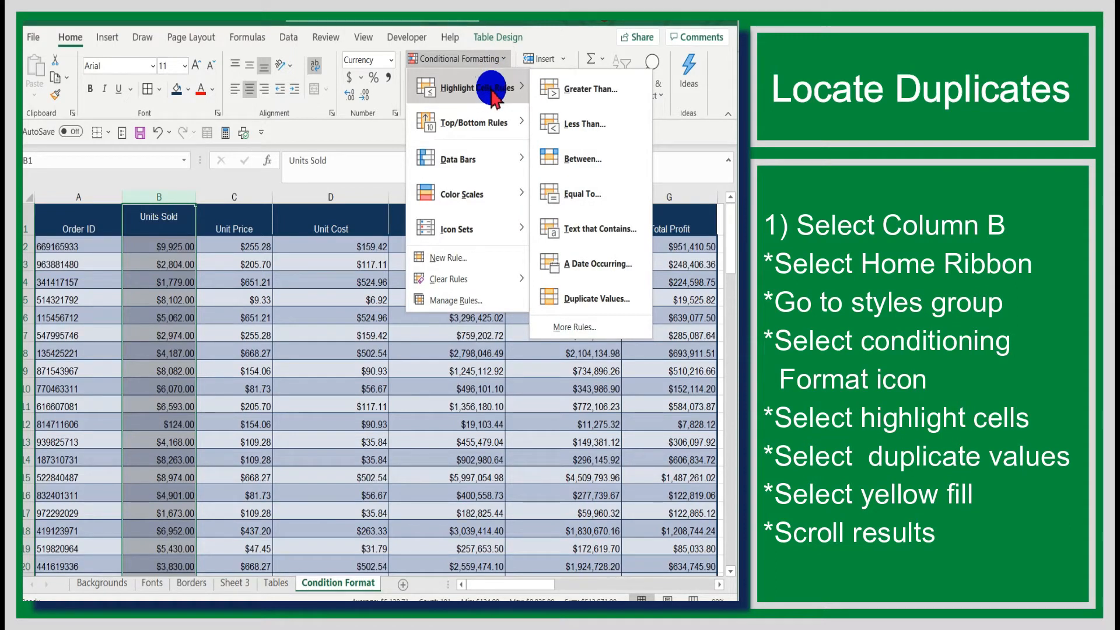
pyautogui.click(560, 299)
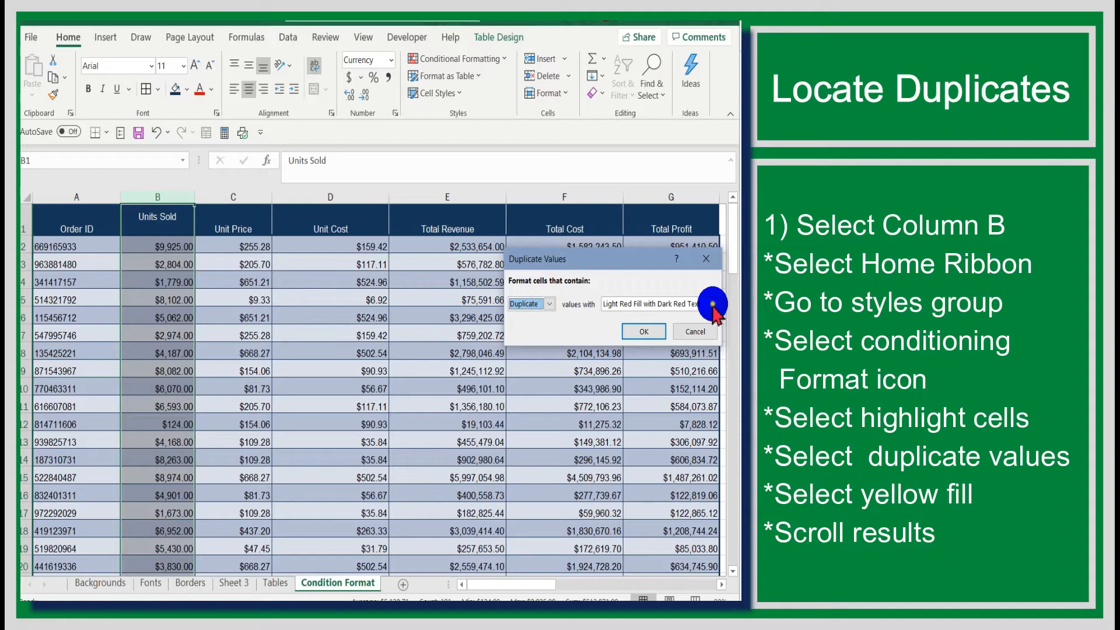
pyautogui.click(711, 303)
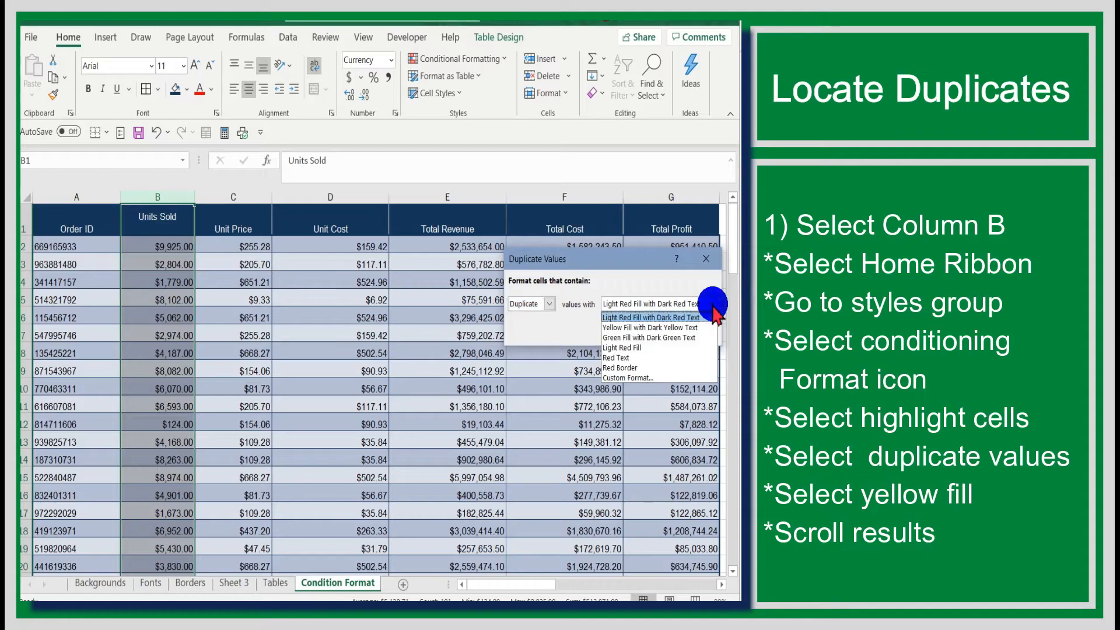
pyautogui.click(683, 328)
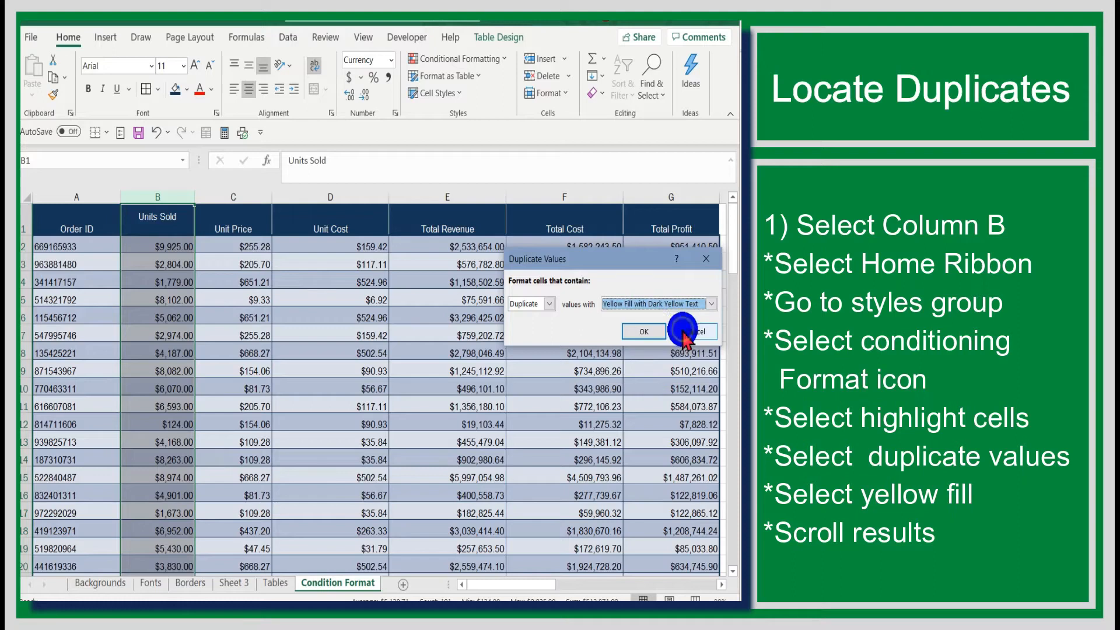
pyautogui.click(649, 332)
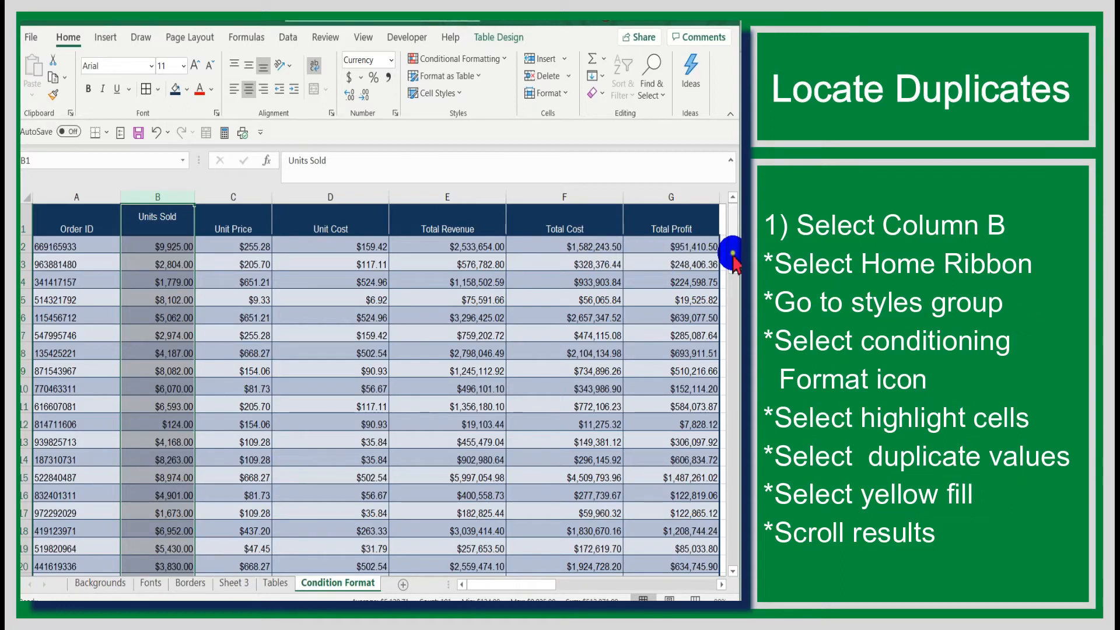
# Step: Scroll down to check the highlighted duplicate entries in B68 and B75
pyautogui.moveTo(733, 256); pyautogui.dragTo(420, 435)
pyautogui.moveTo(729, 220); pyautogui.dragTo(730, 380)
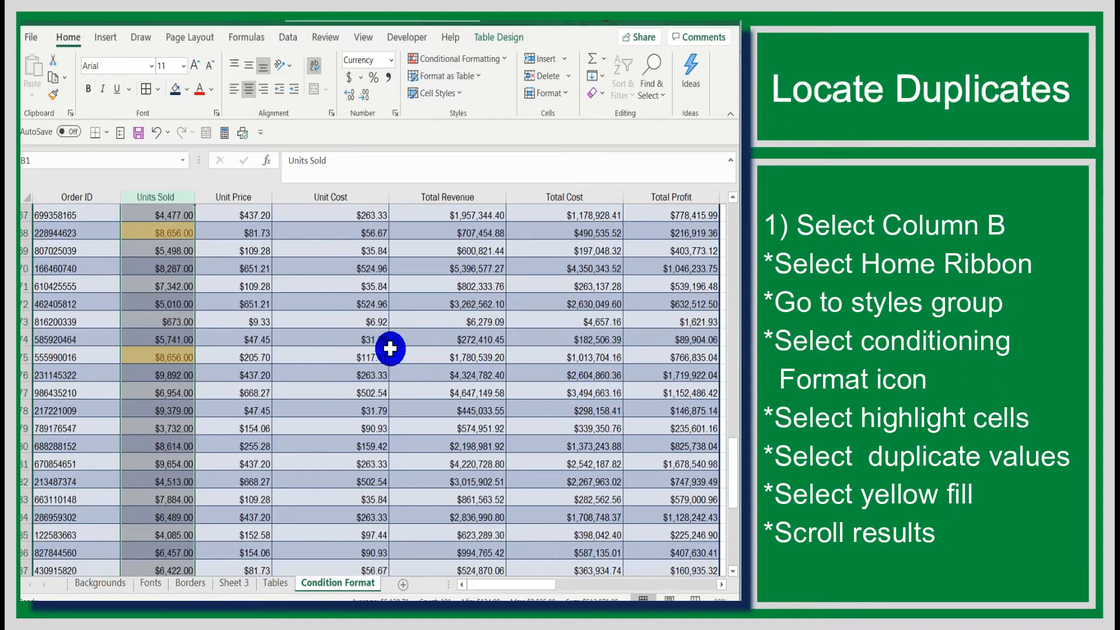
pyautogui.click(169, 235)
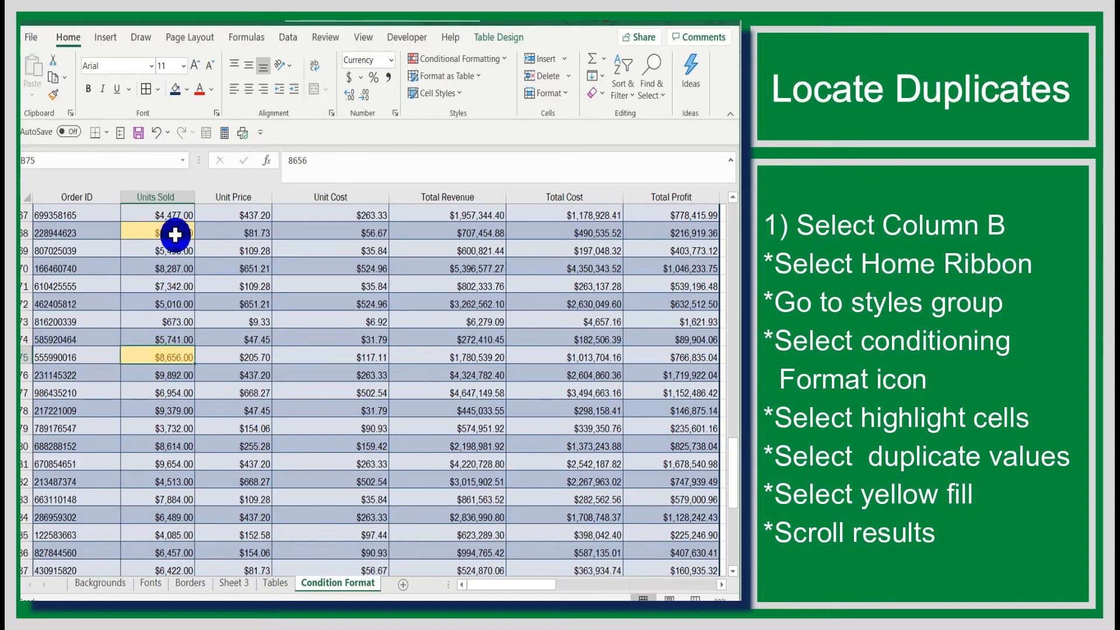
pyautogui.click(173, 357)
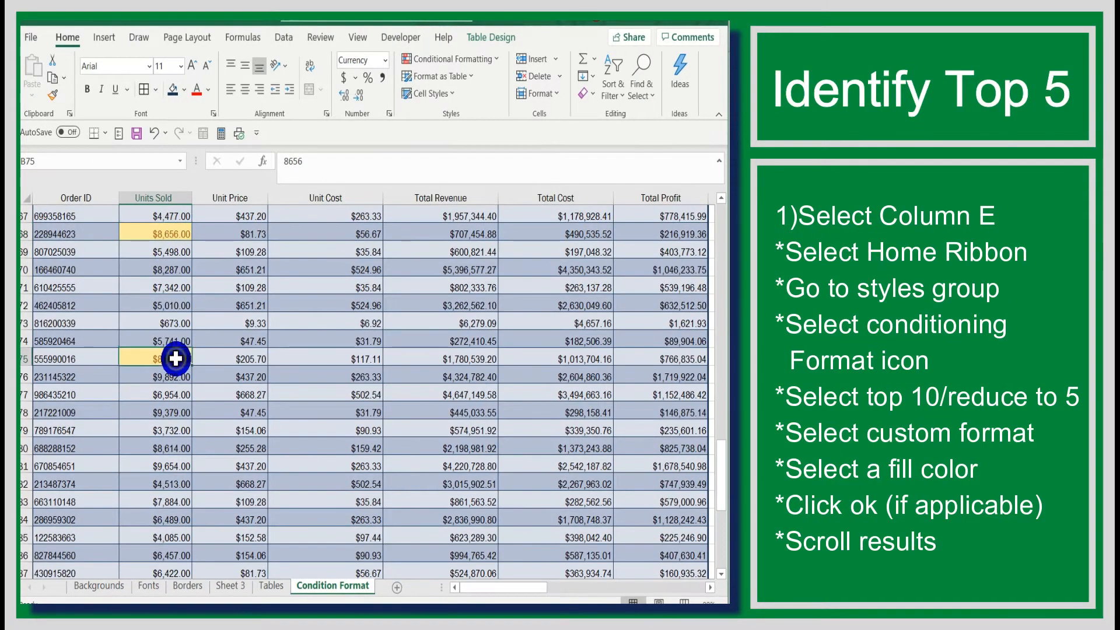
# Step: Return to the top, select the Total Revenue column (E) and start a Top 10 Items rule
pyautogui.scroll(2, 362, 298)
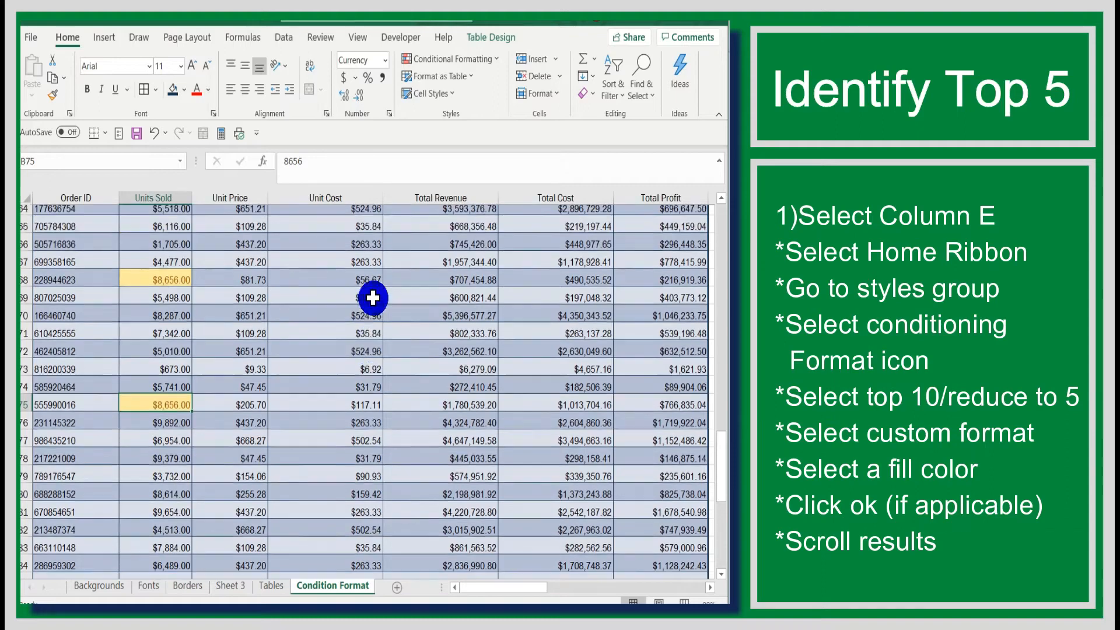
pyautogui.scroll(1, 450, 351)
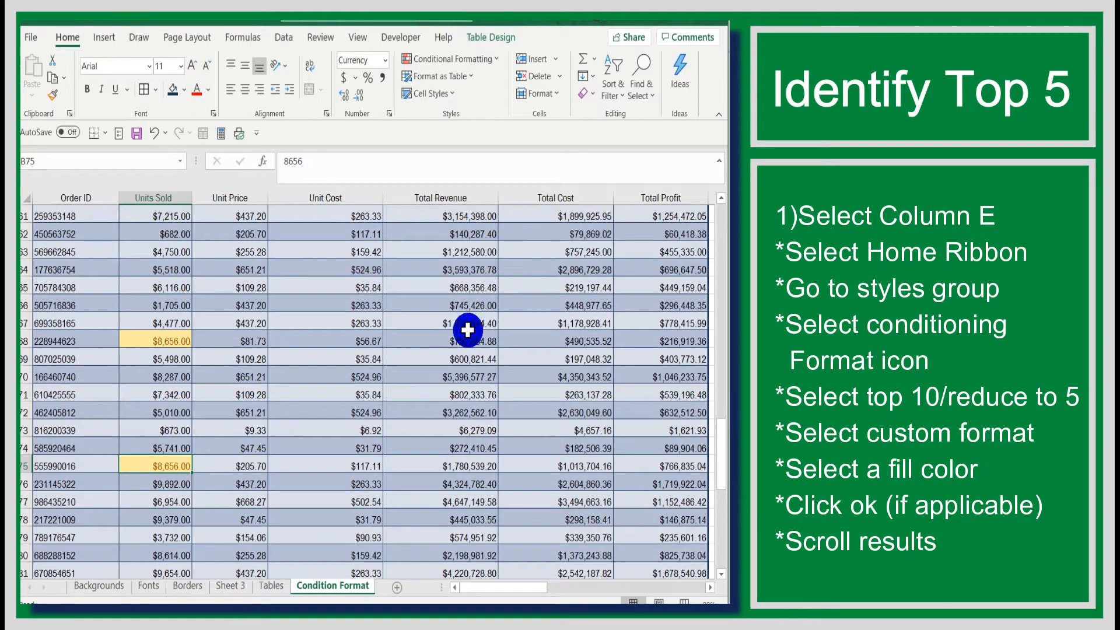
pyautogui.scroll(1, 544, 244)
pyautogui.scroll(13, 545, 244)
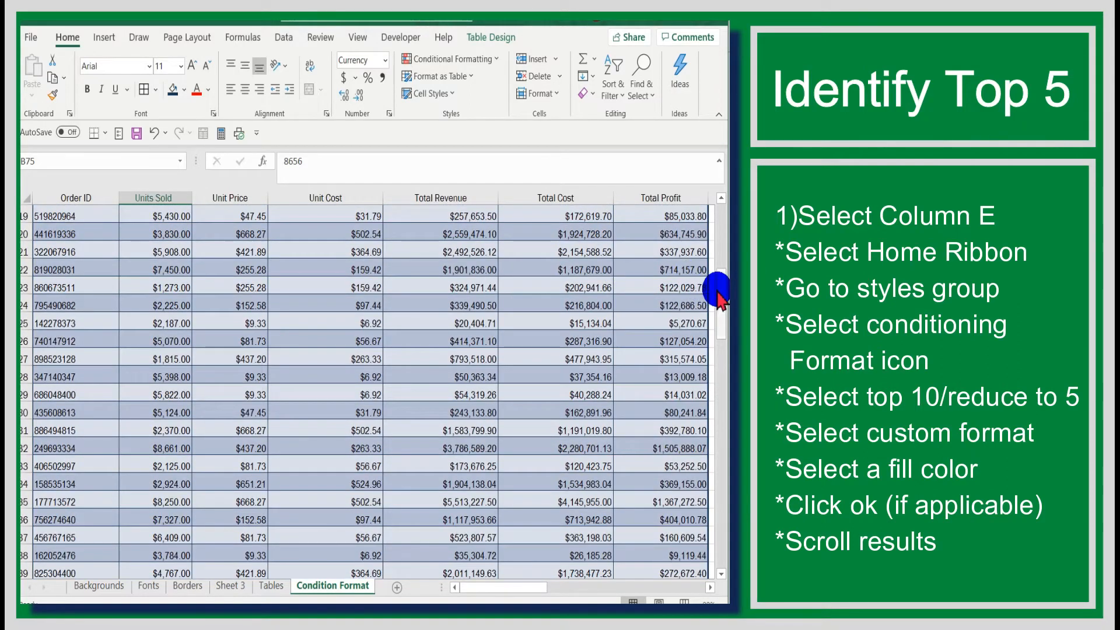
pyautogui.moveTo(723, 291); pyautogui.dragTo(725, 205)
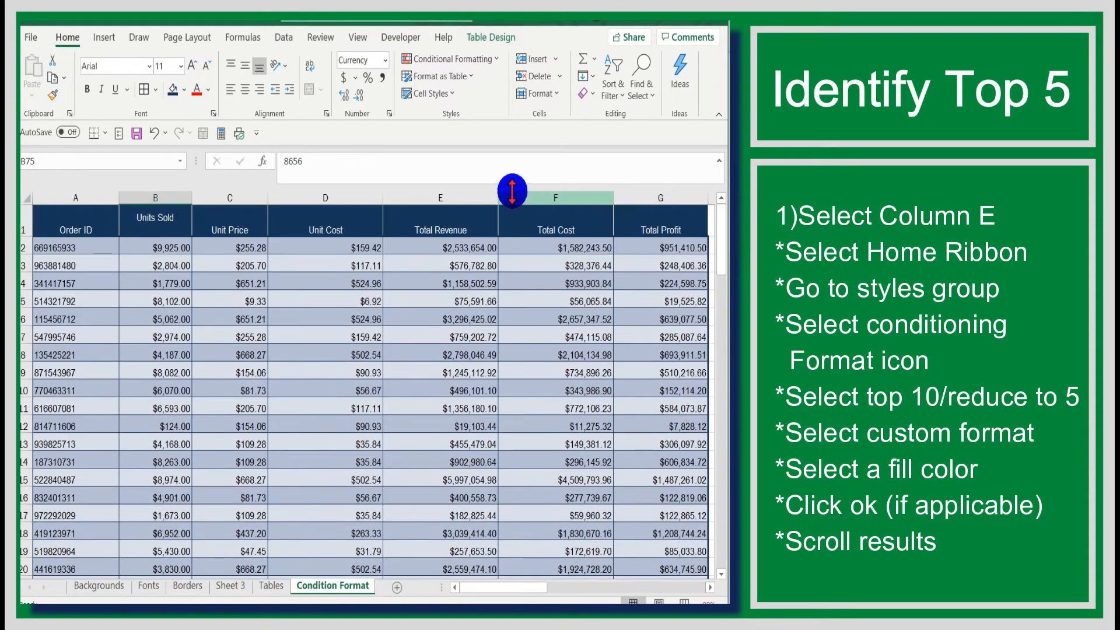
pyautogui.click(455, 193)
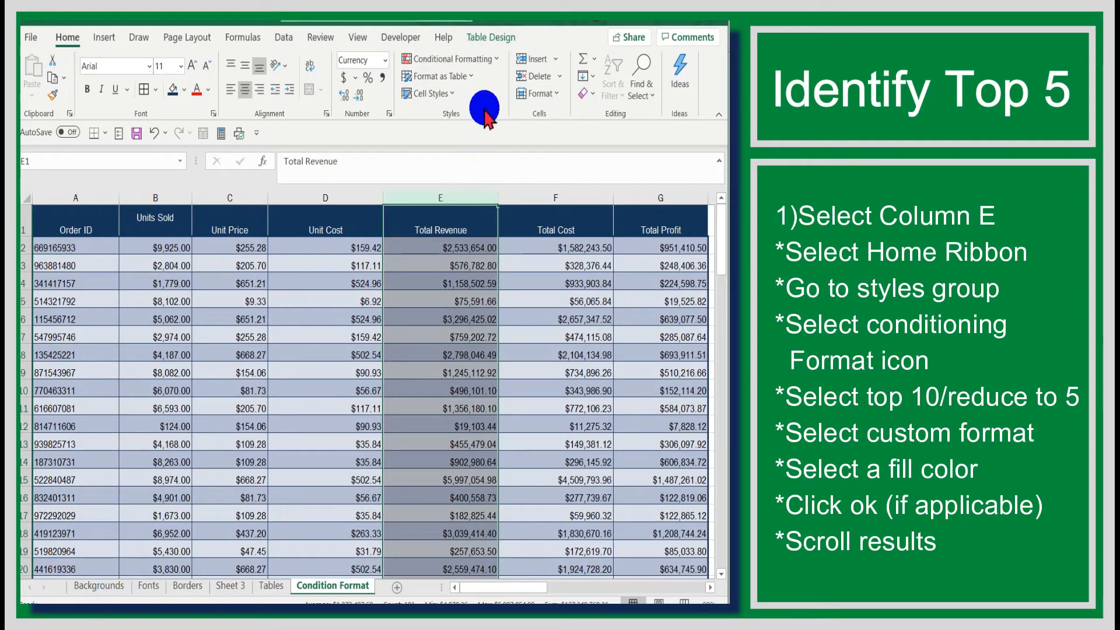
pyautogui.click(497, 67)
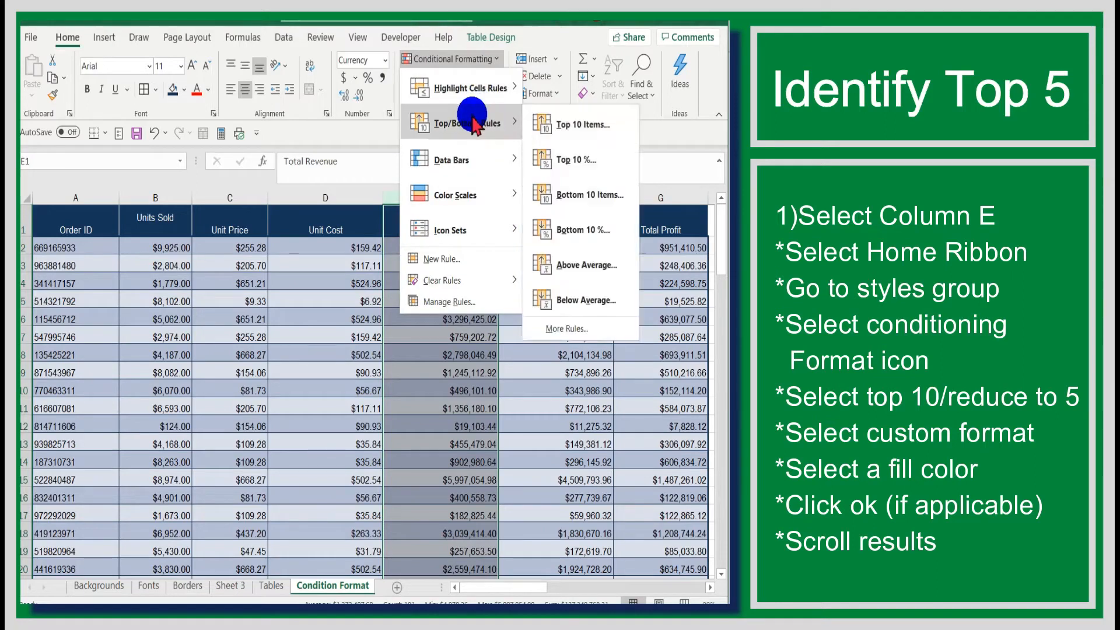
pyautogui.moveTo(460, 122)
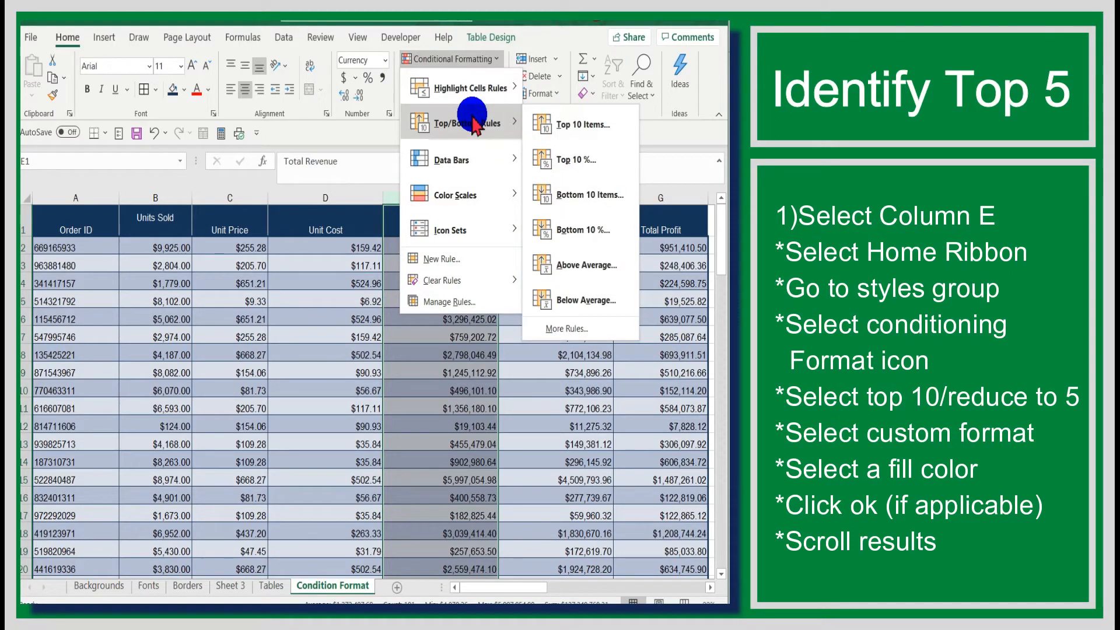
pyautogui.click(562, 129)
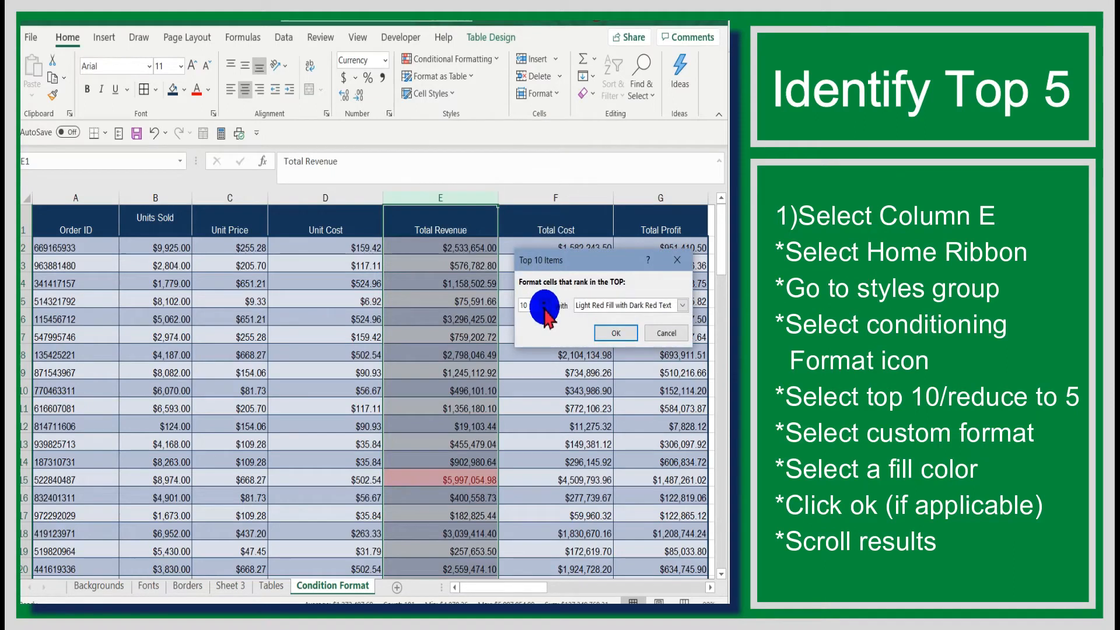
# Step: Set the rule to the top 5 items with a custom green fill and apply it
pyautogui.click(546, 310)
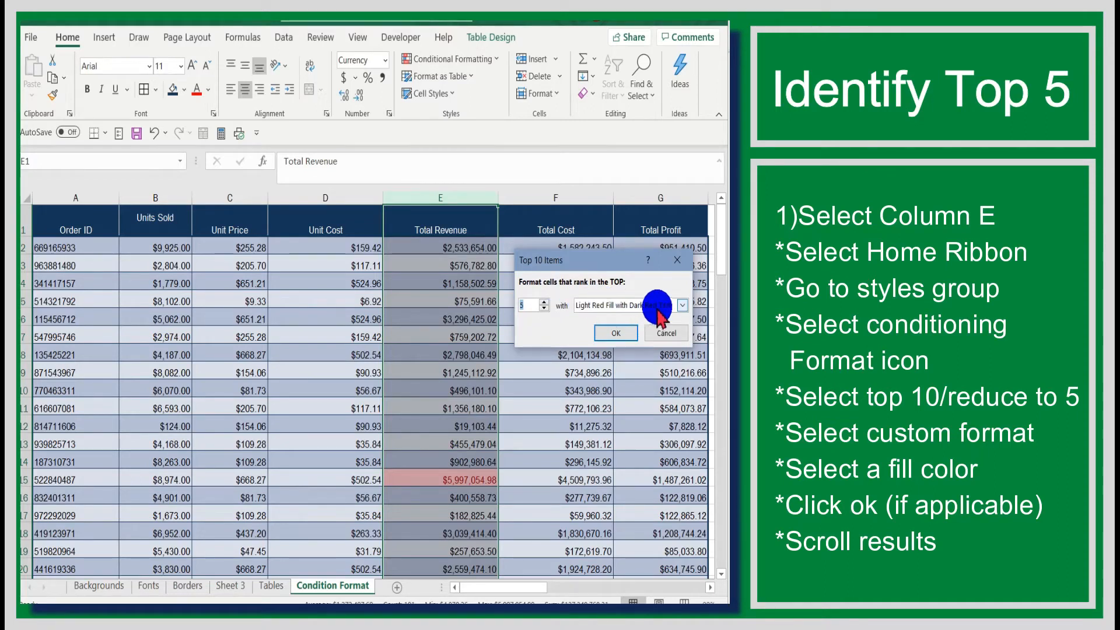
pyautogui.click(679, 305)
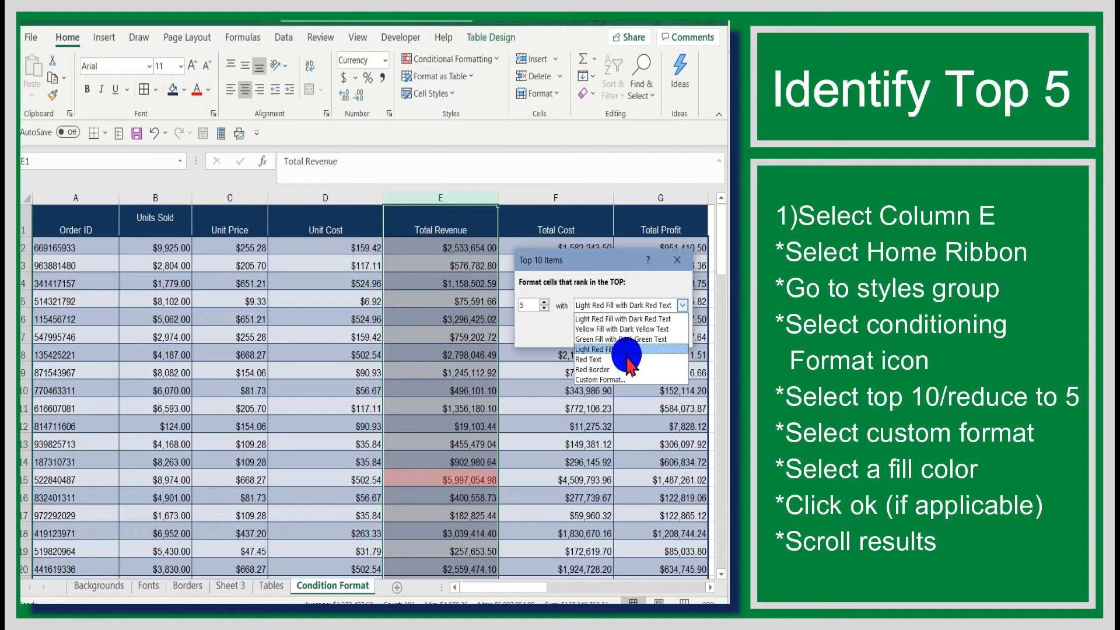
pyautogui.click(607, 379)
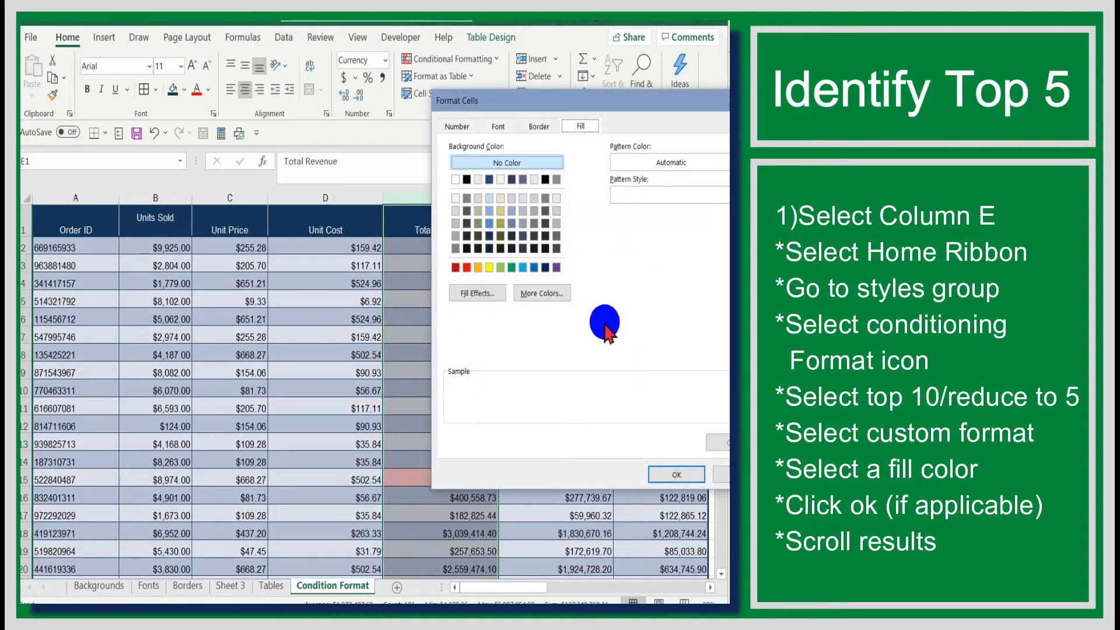
pyautogui.click(511, 267)
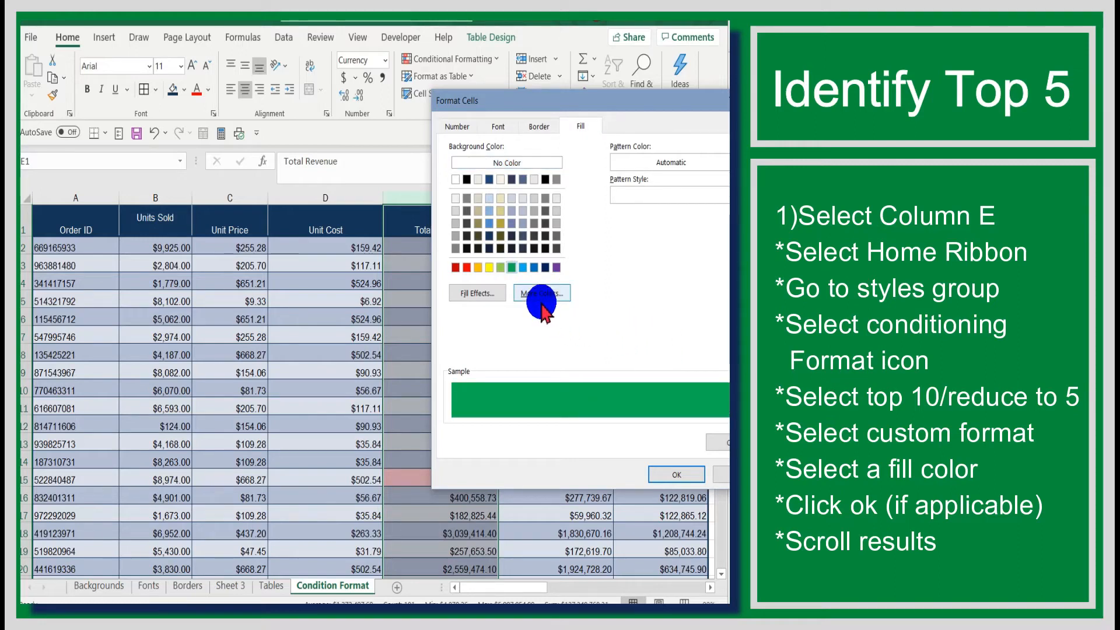
pyautogui.click(669, 474)
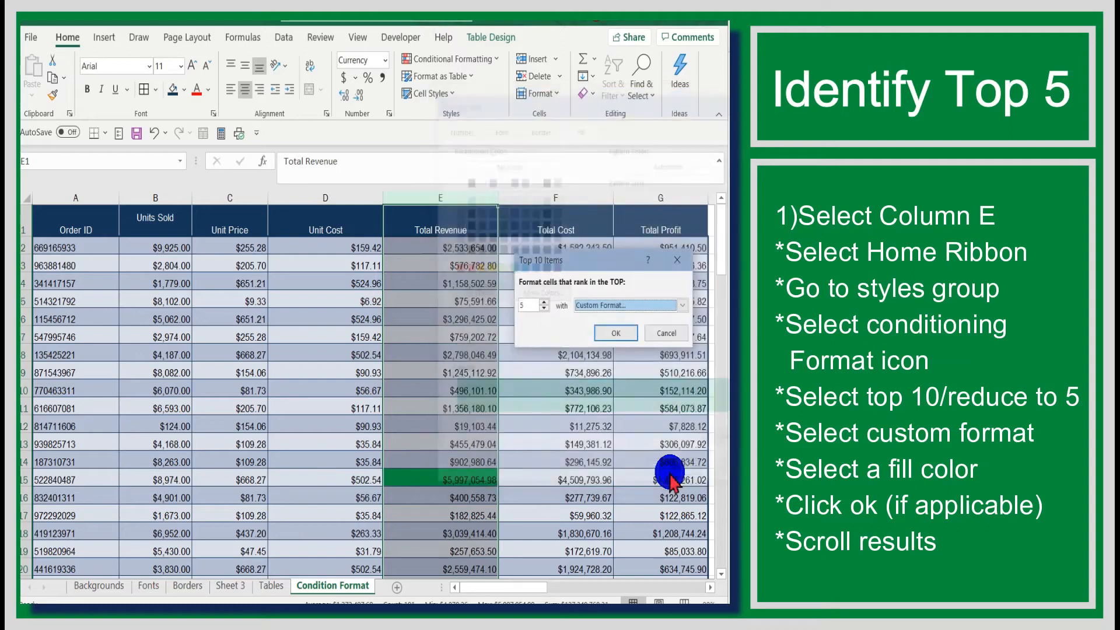
pyautogui.click(620, 334)
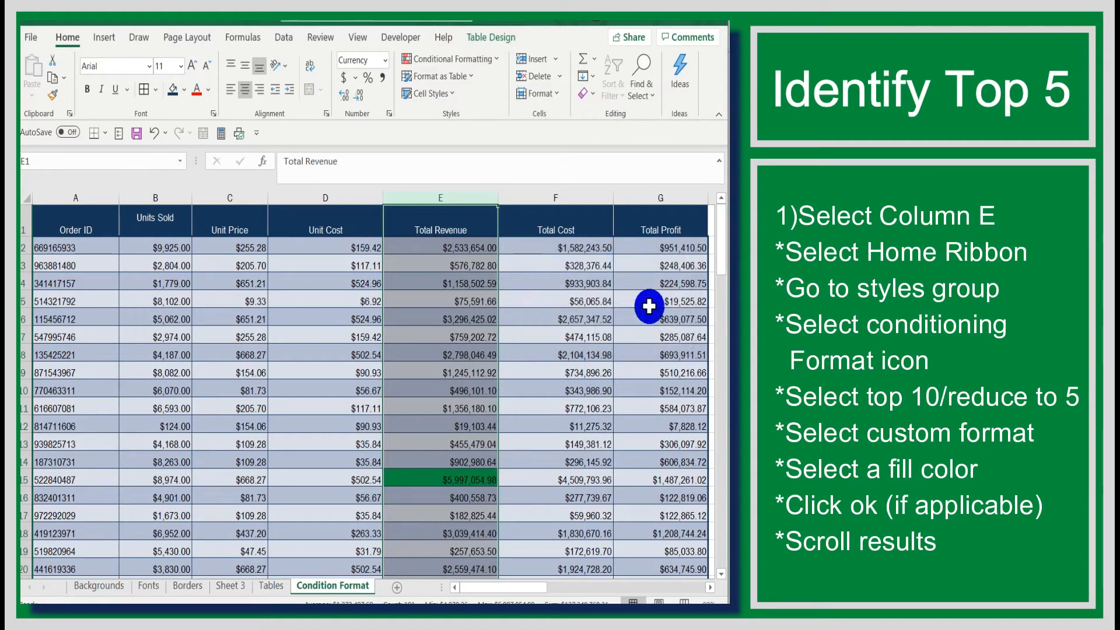
pyautogui.moveTo(723, 256)
pyautogui.mouseDown()
pyautogui.moveTo(699, 322)
pyautogui.moveTo(691, 540)
pyautogui.moveTo(717, 253)
pyautogui.mouseUp()
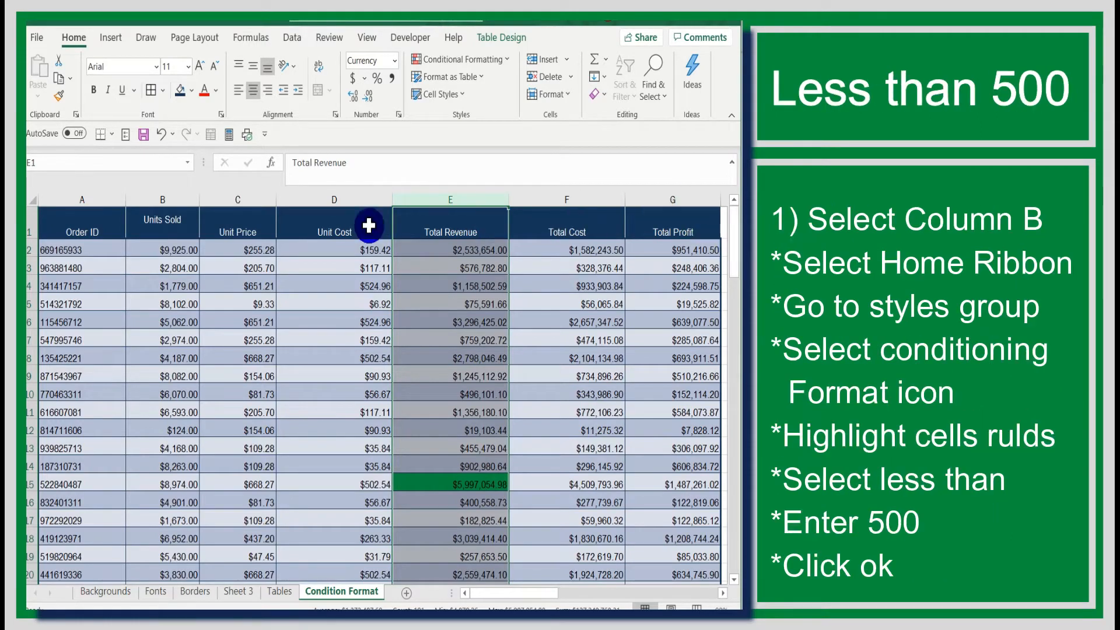
# Step: Add a Less Than 500 rule to Units Sold with light red fill and dark red text
pyautogui.click(181, 197)
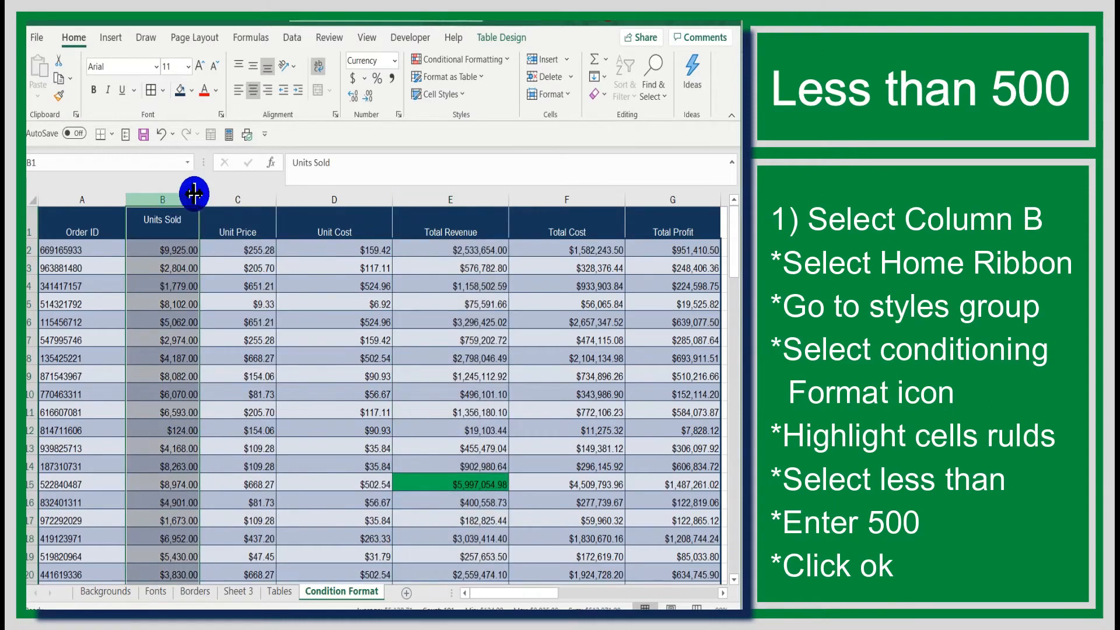
pyautogui.click(496, 59)
pyautogui.moveTo(480, 93)
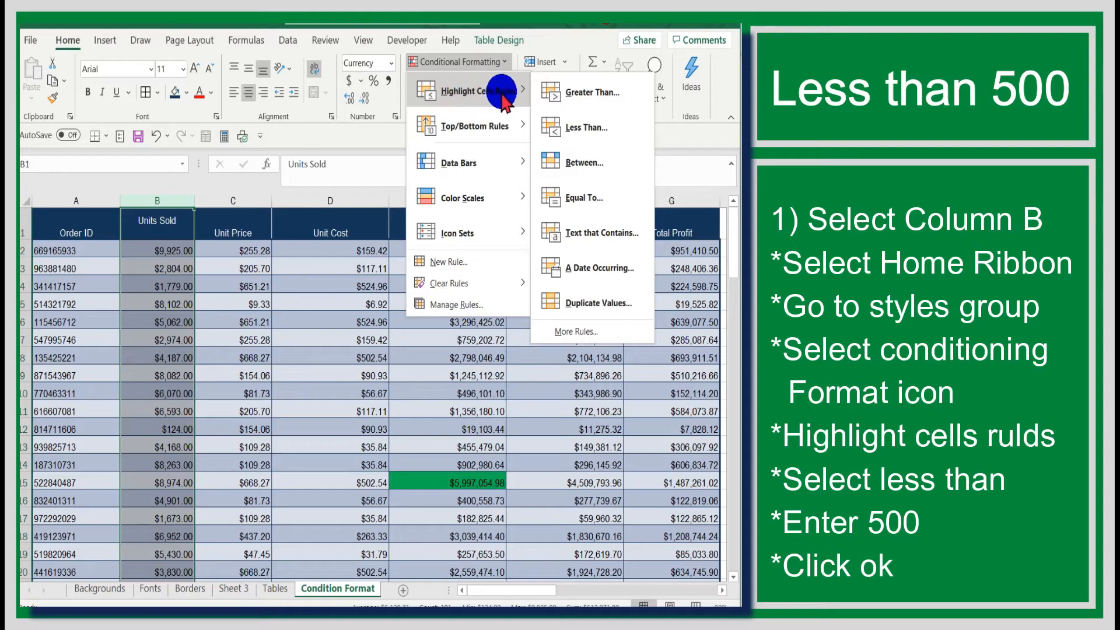
pyautogui.click(577, 130)
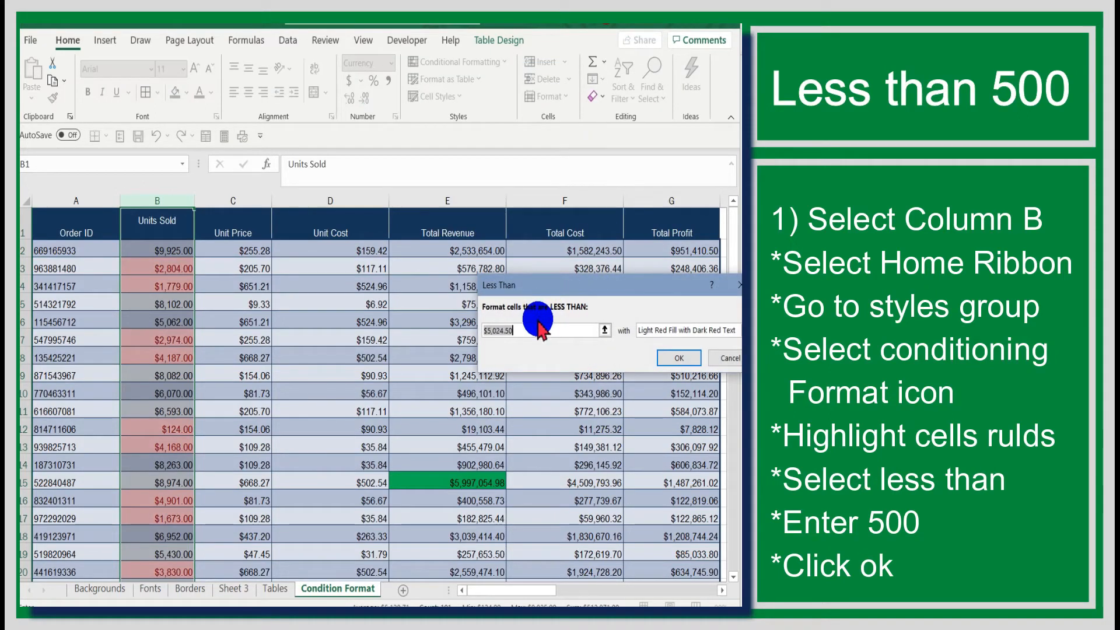
pyautogui.write('500')
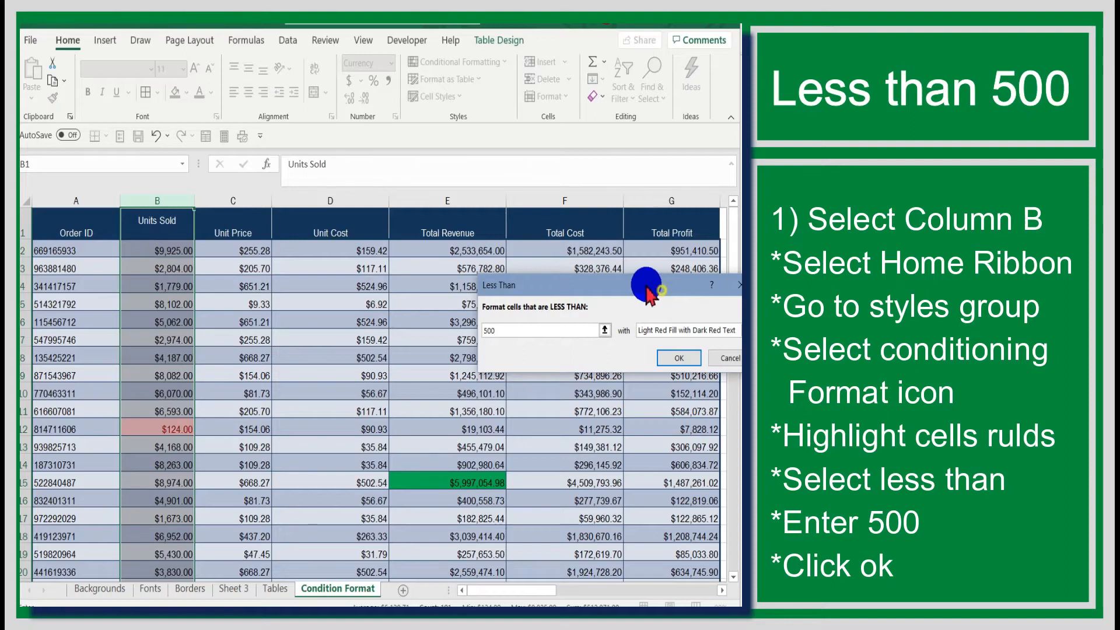
pyautogui.moveTo(660, 293); pyautogui.dragTo(611, 280)
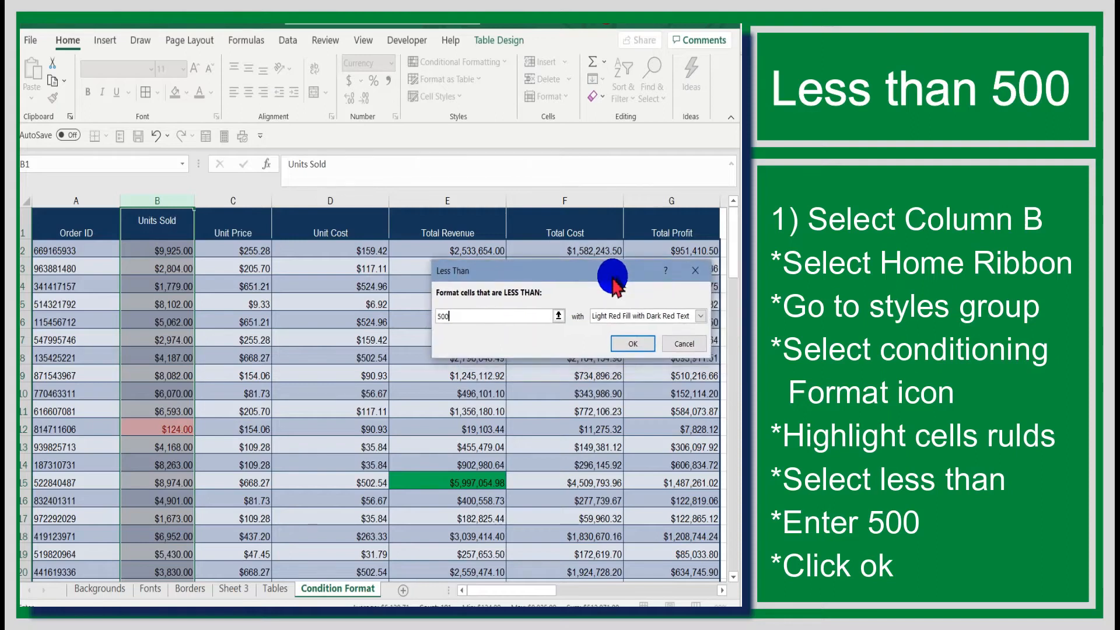
pyautogui.click(628, 344)
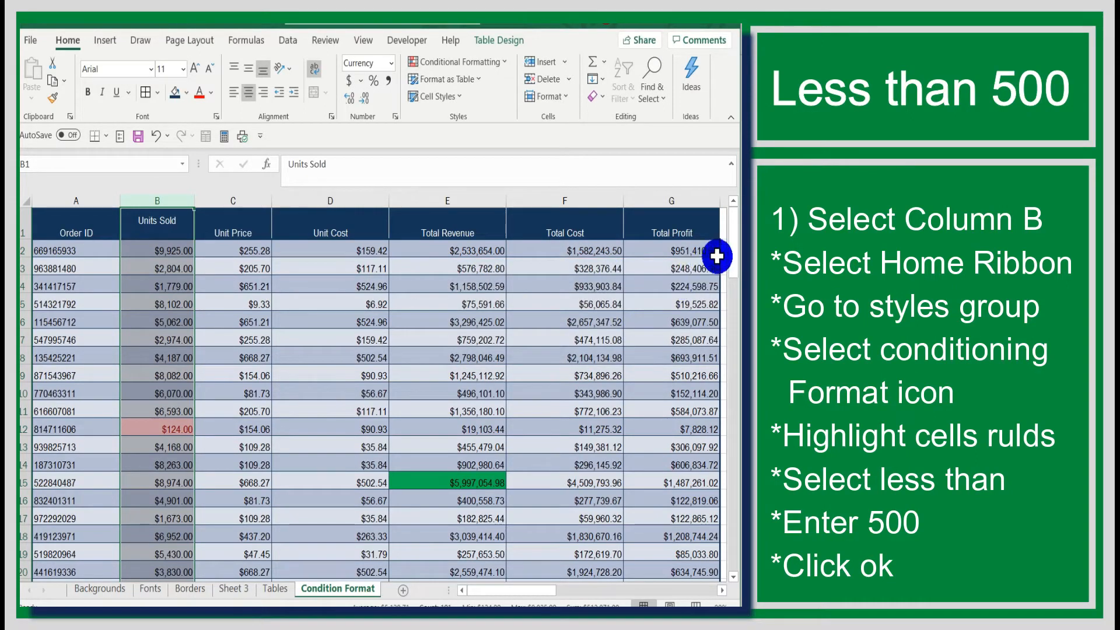
pyautogui.moveTo(734, 250); pyautogui.dragTo(716, 312)
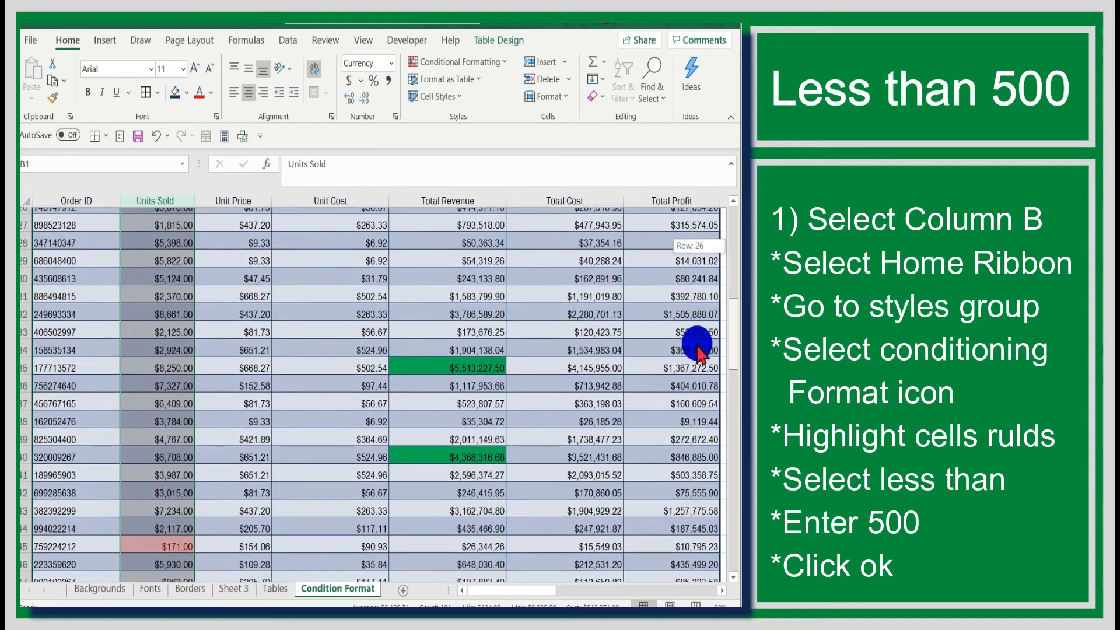
pyautogui.scroll(-6, 691, 364)
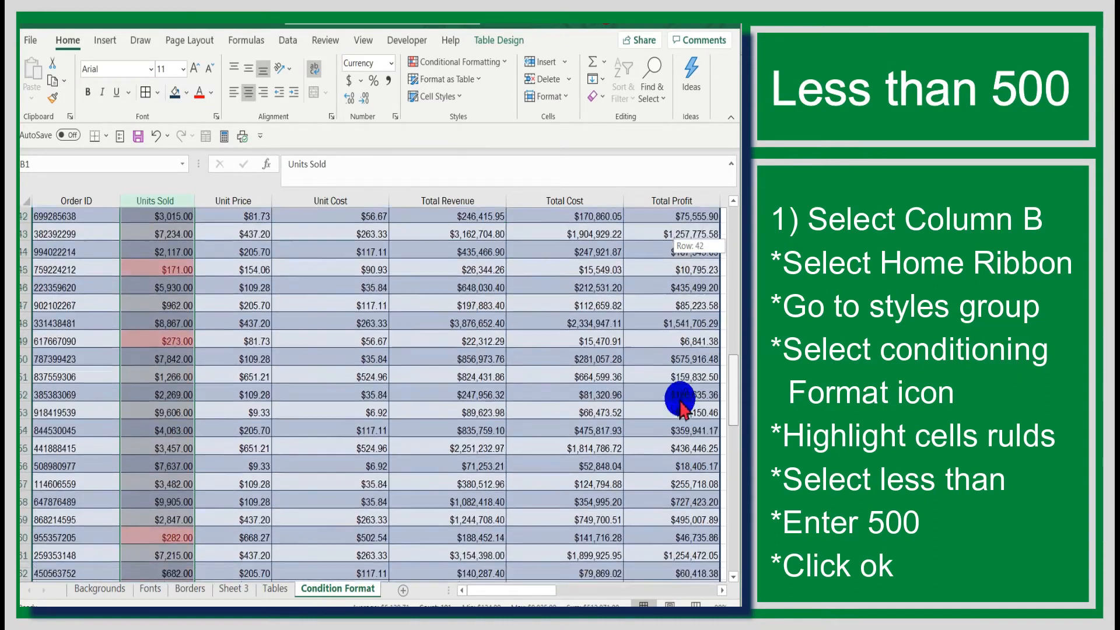
pyautogui.scroll(-7, 680, 432)
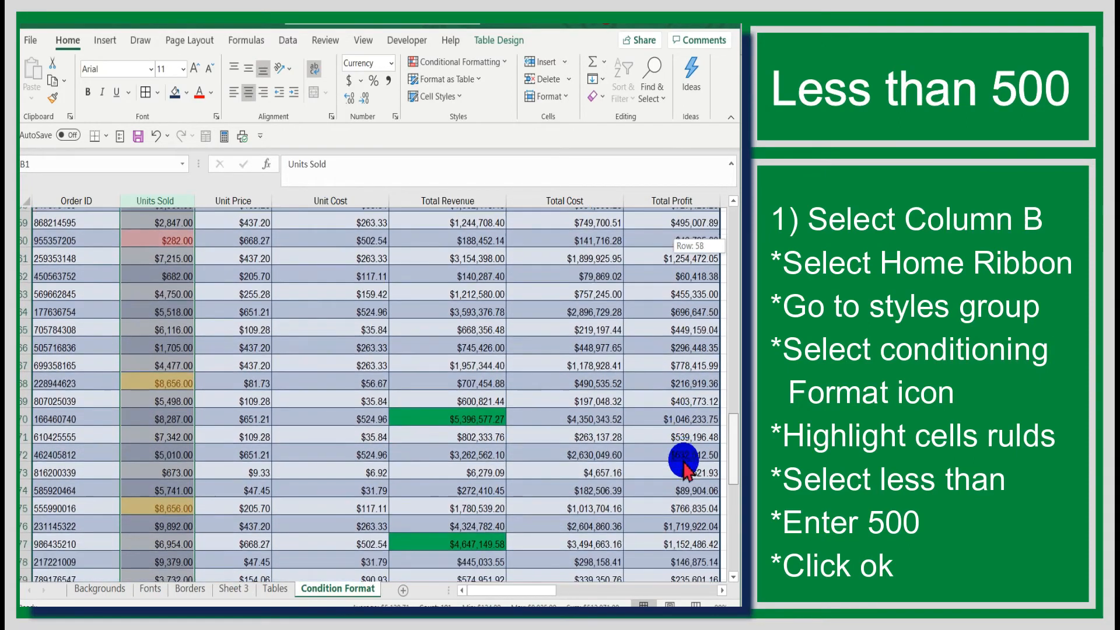
pyautogui.scroll(-5, 684, 499)
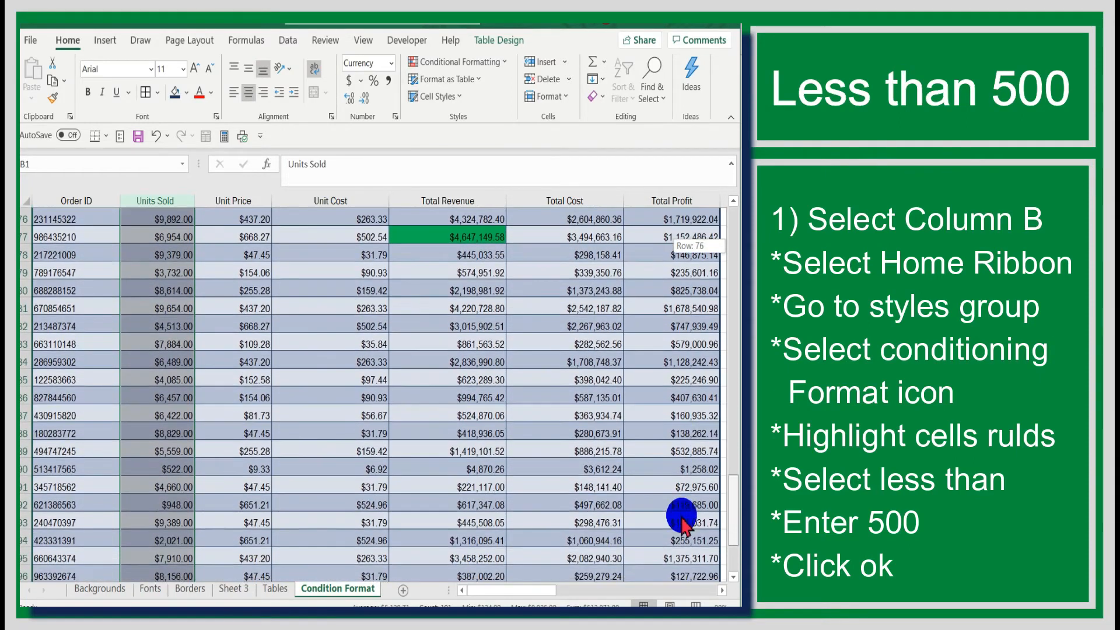
pyautogui.scroll(7, 677, 554)
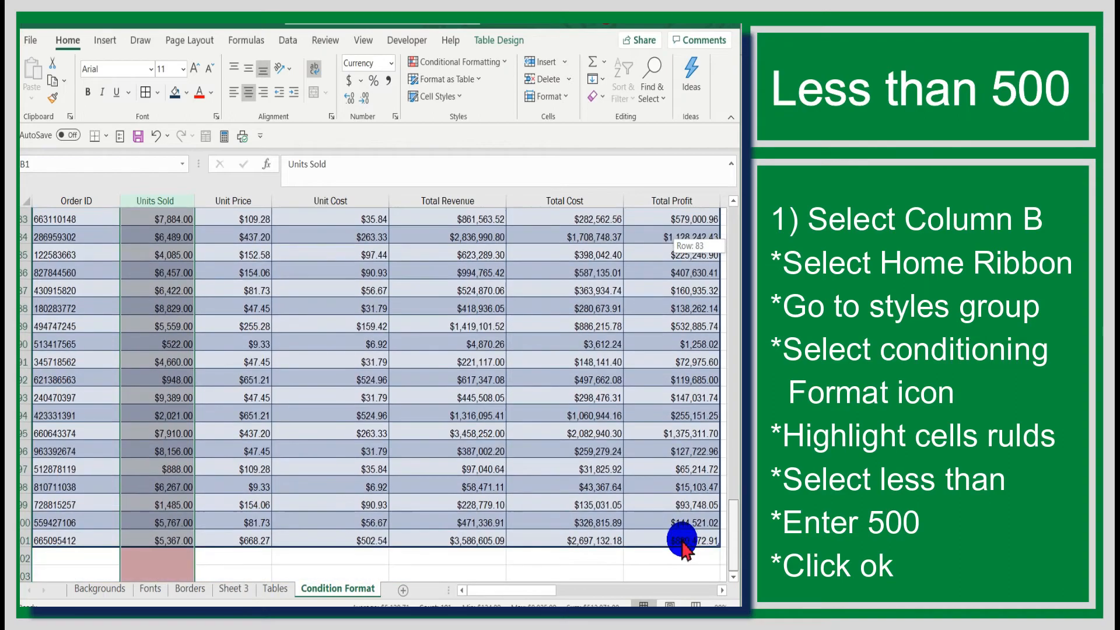
pyautogui.scroll(20, 711, 456)
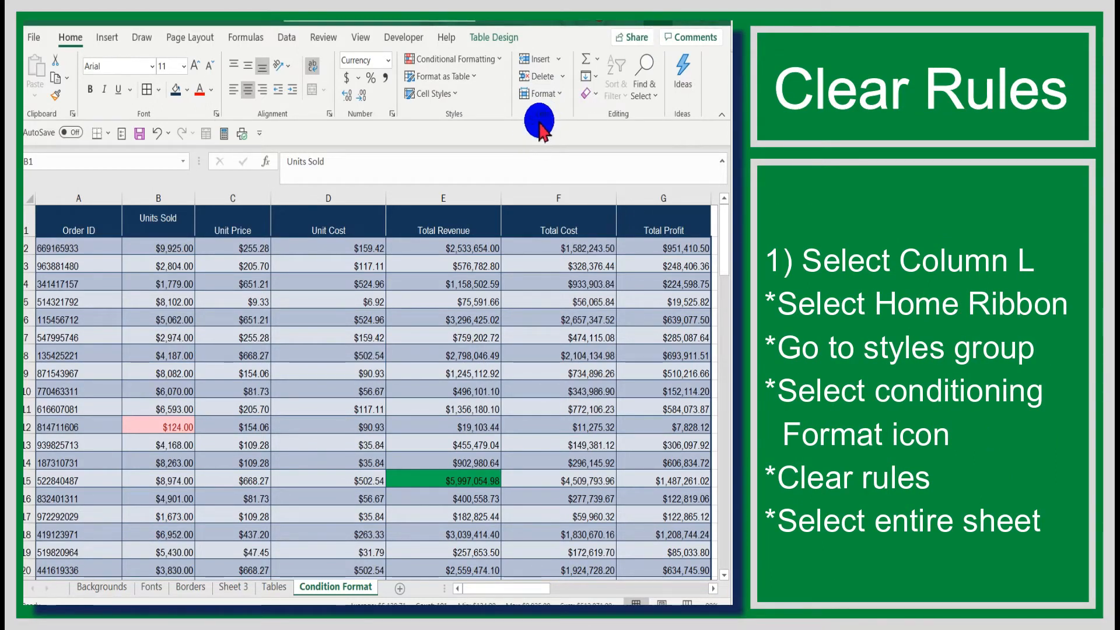
# Step: Clear rules from the entire Condition Format sheet, then check Total Revenue is no longer highlighted
pyautogui.hotkey('ctrl', 'space')
pyautogui.click(499, 59)
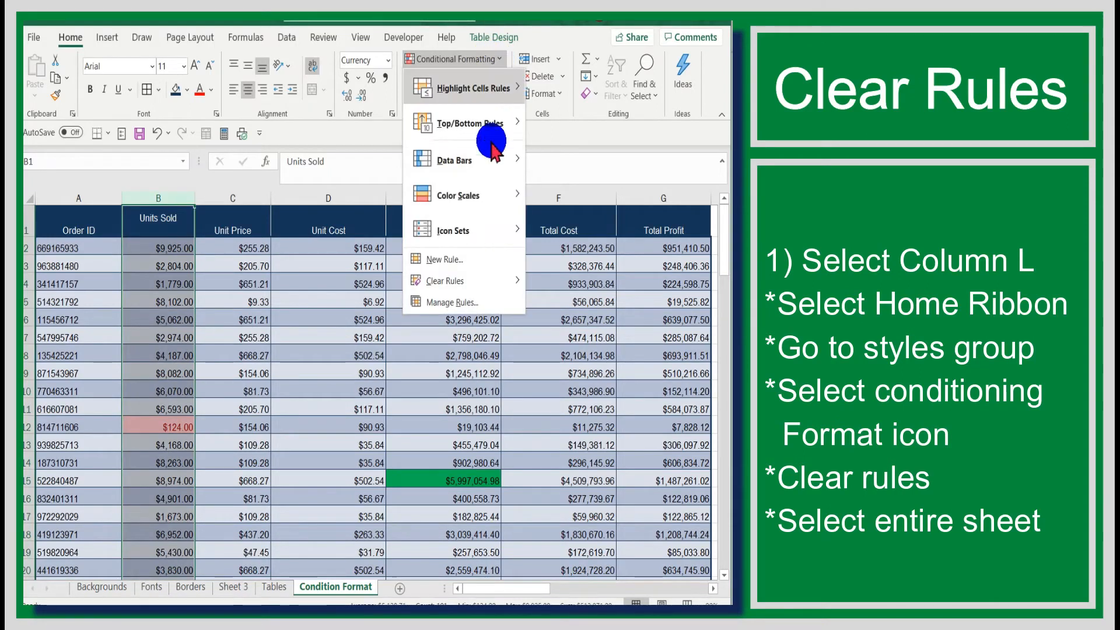
pyautogui.click(445, 290)
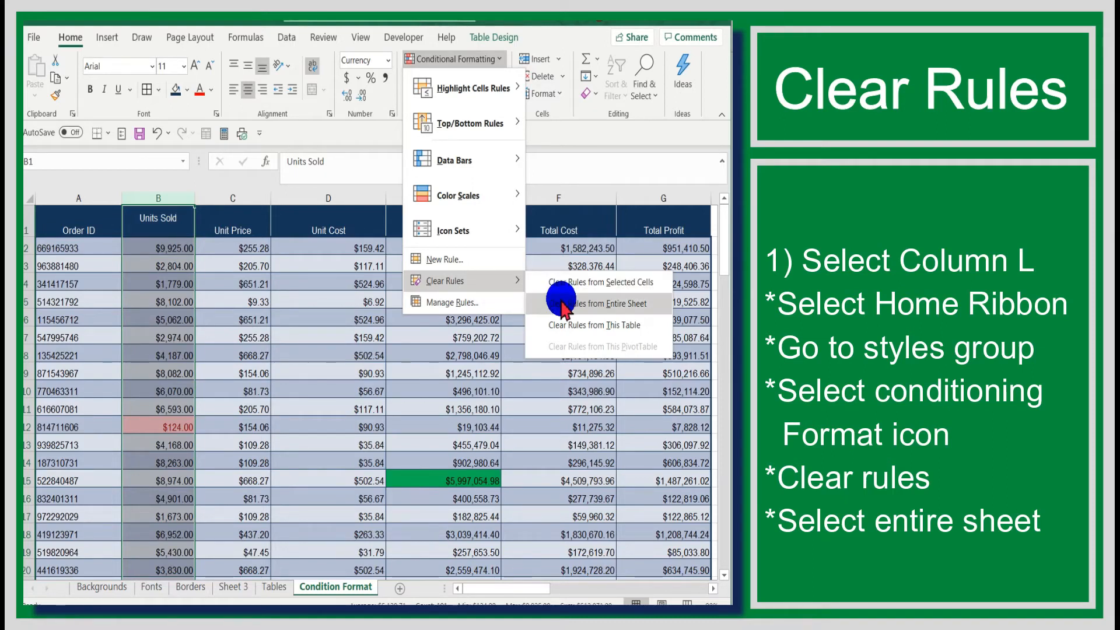
pyautogui.click(562, 304)
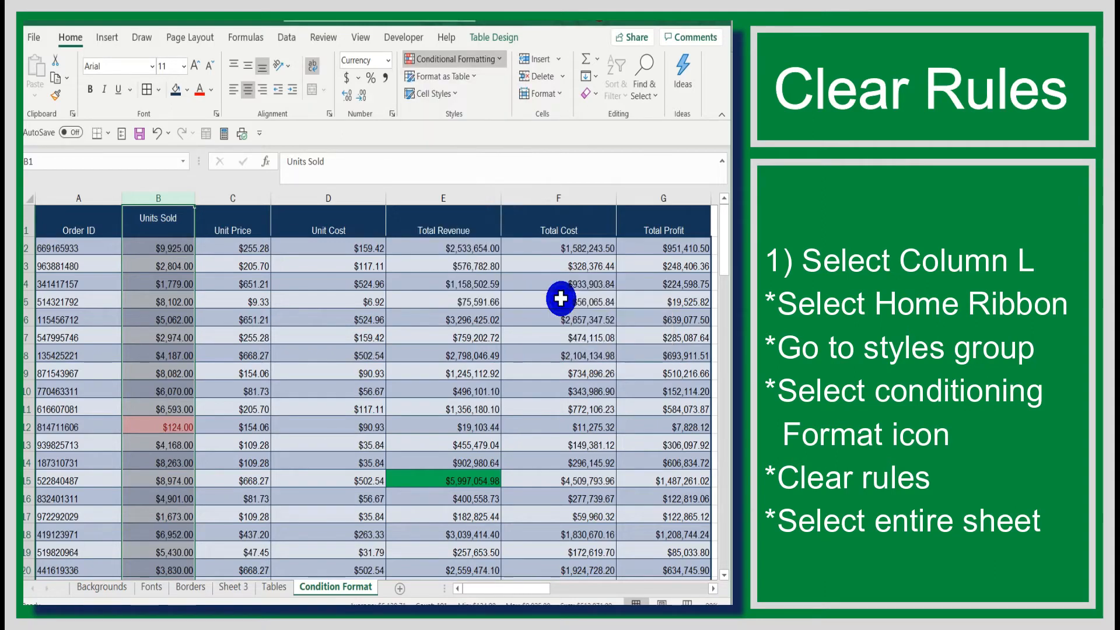
pyautogui.click(432, 372)
pyautogui.scroll(-3, 433, 348)
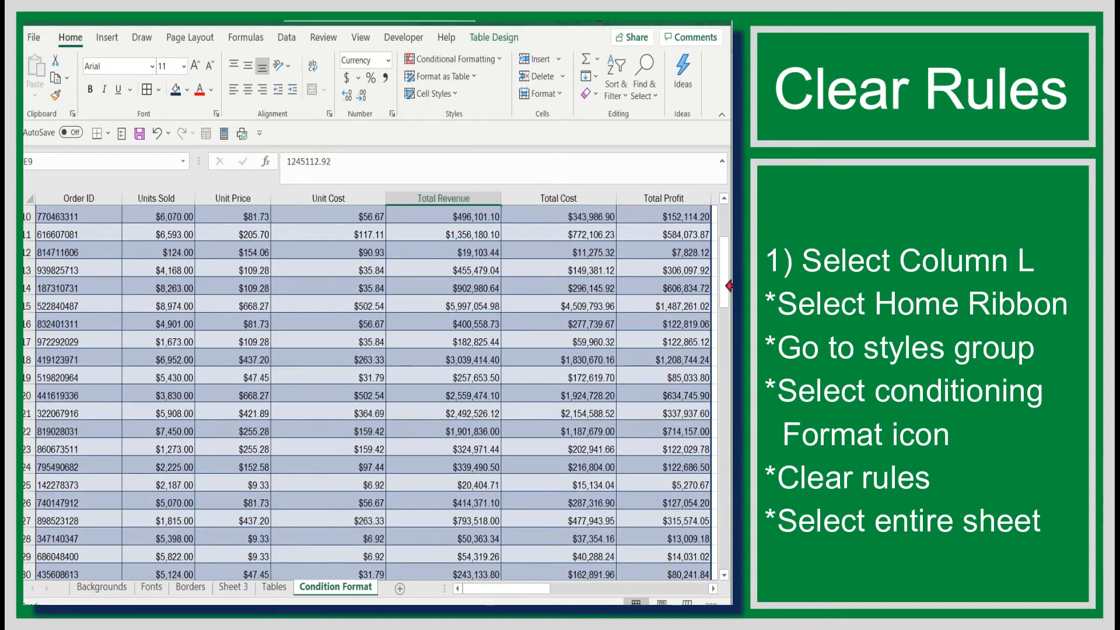
pyautogui.moveTo(718, 282); pyautogui.dragTo(717, 228)
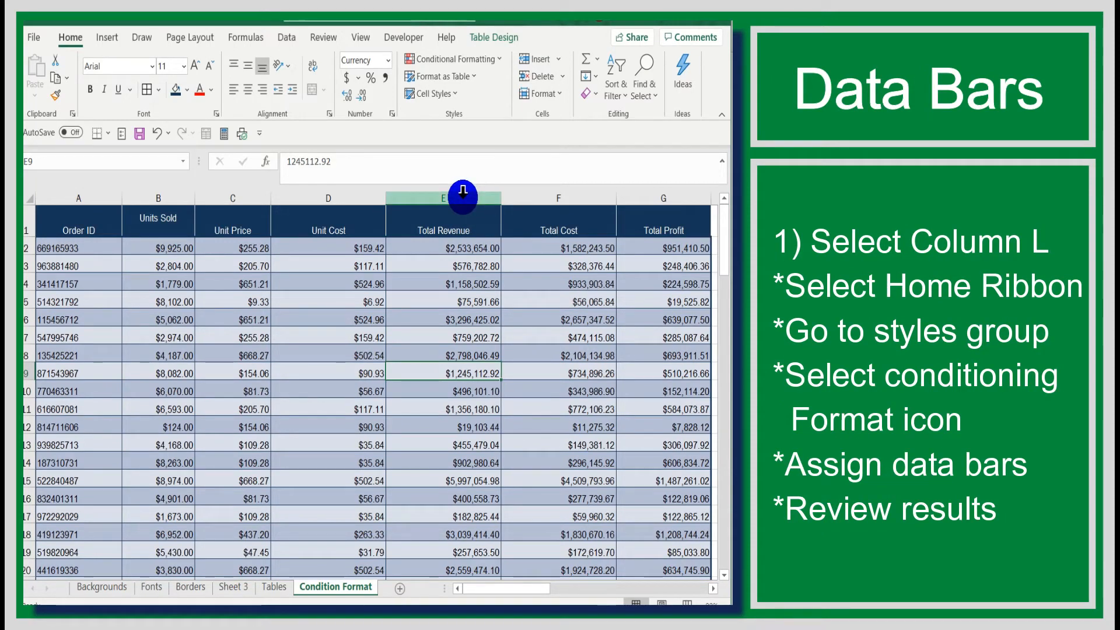
# Step: Add blue gradient data bars to the Total Revenue column and scroll through to review them
pyautogui.click(462, 195)
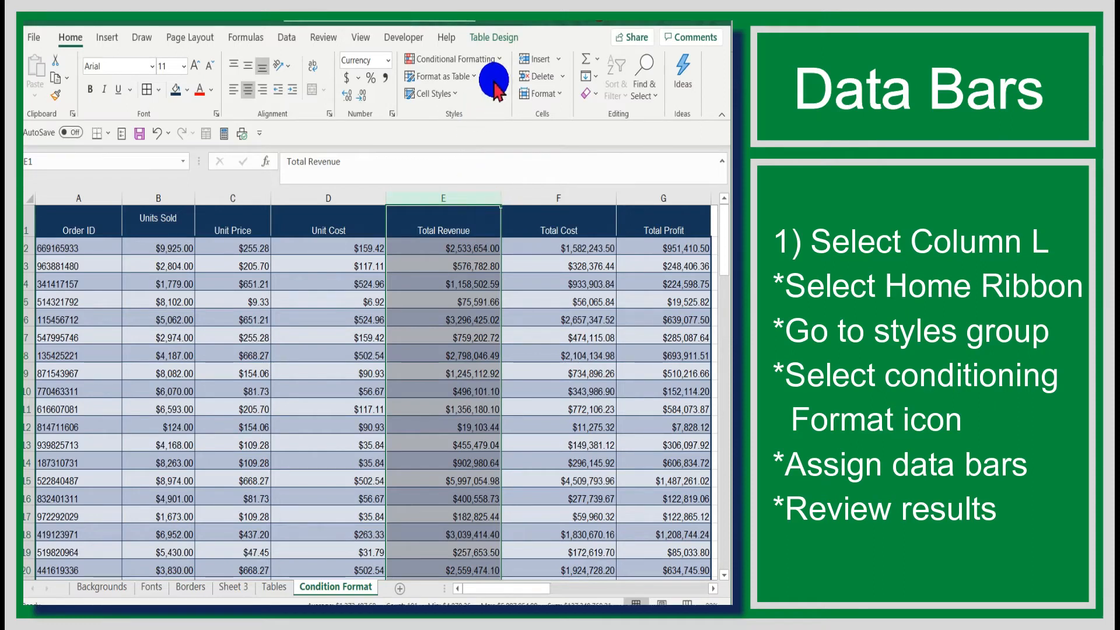
pyautogui.click(496, 60)
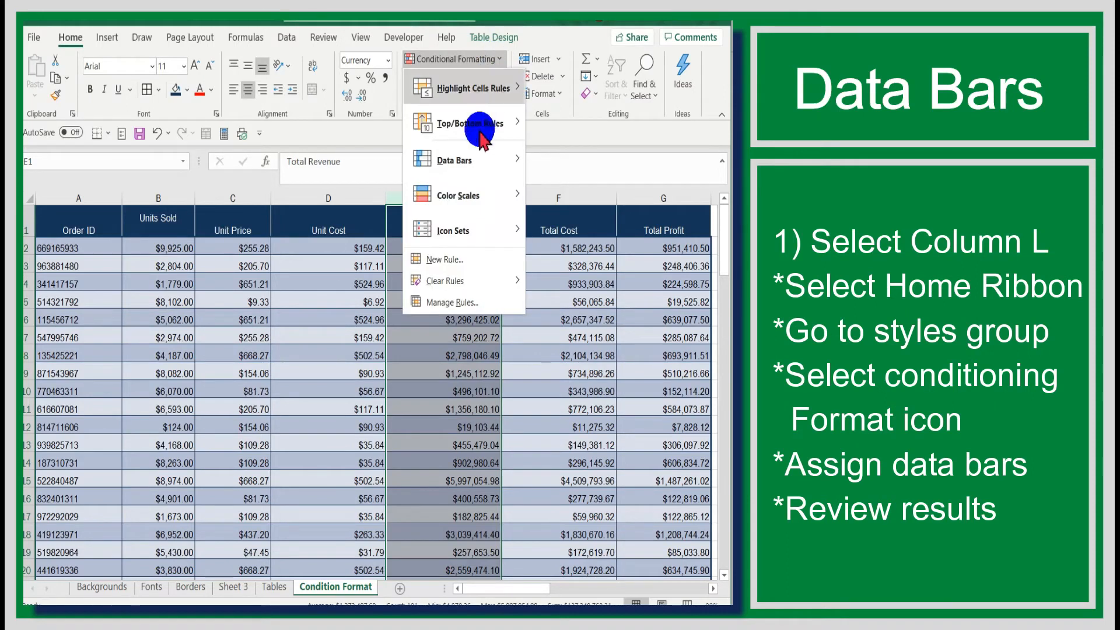
pyautogui.moveTo(486, 165)
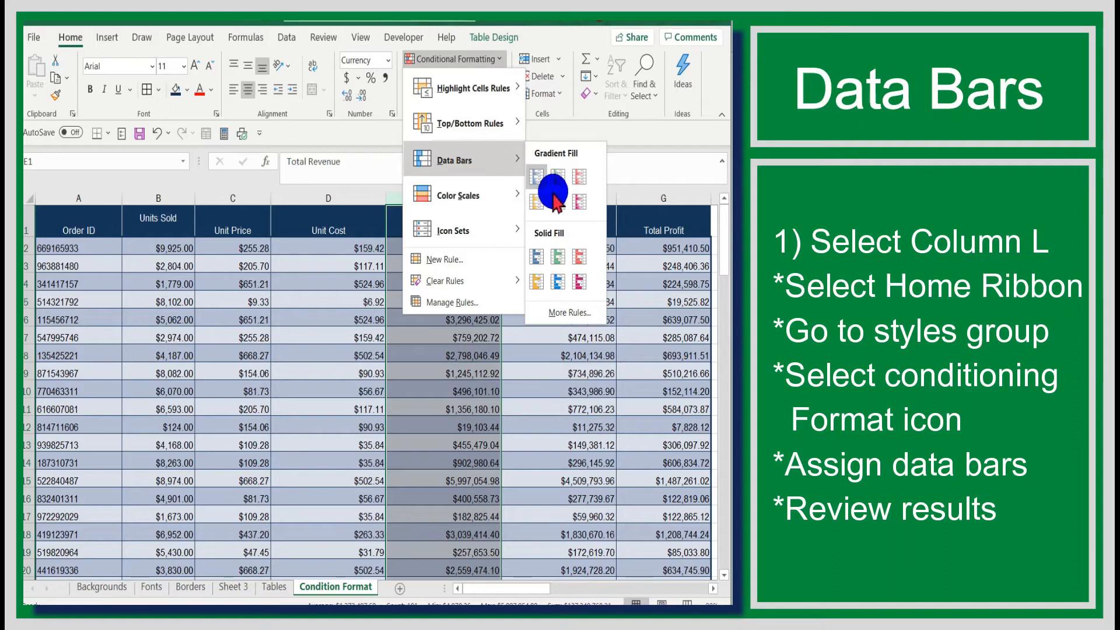
pyautogui.click(536, 177)
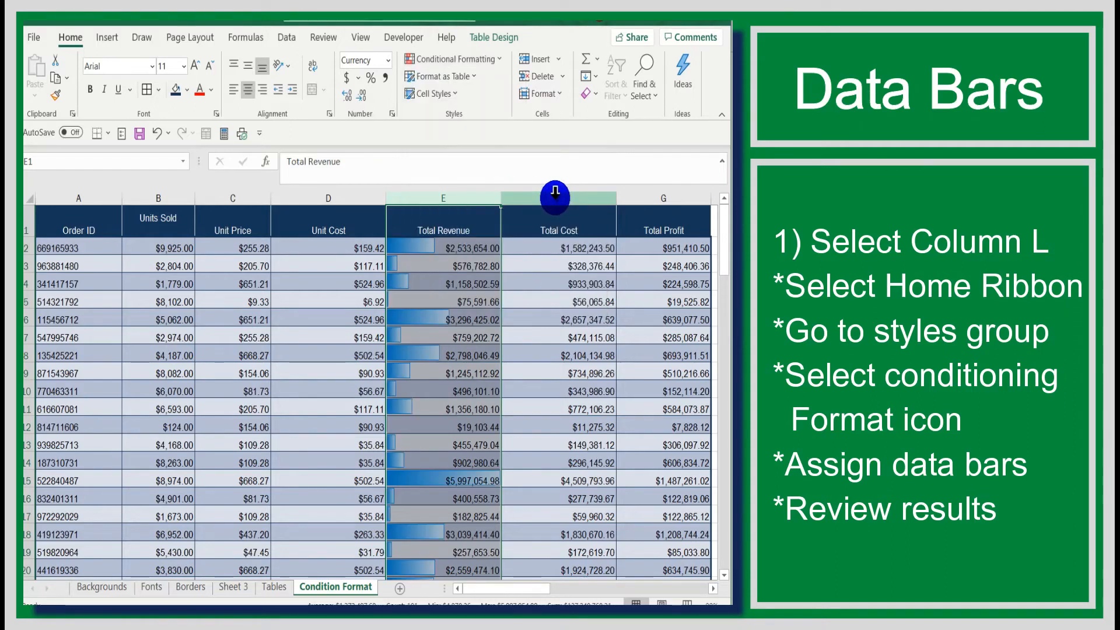
pyautogui.click(527, 278)
pyautogui.scroll(-3, 527, 278)
pyautogui.scroll(-6, 508, 305)
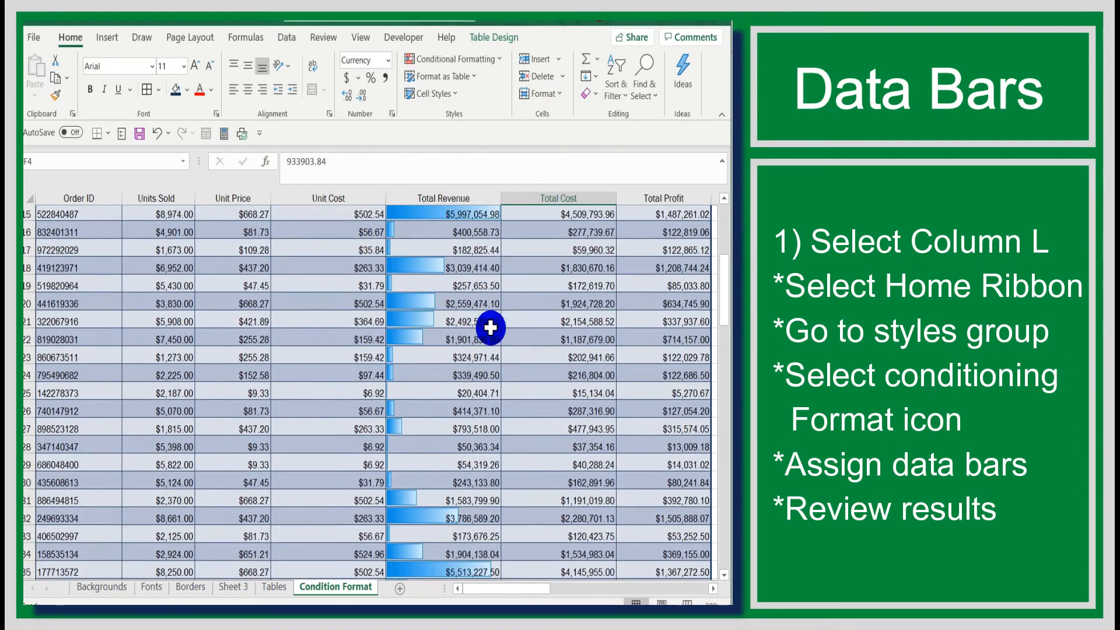
pyautogui.scroll(-9, 484, 344)
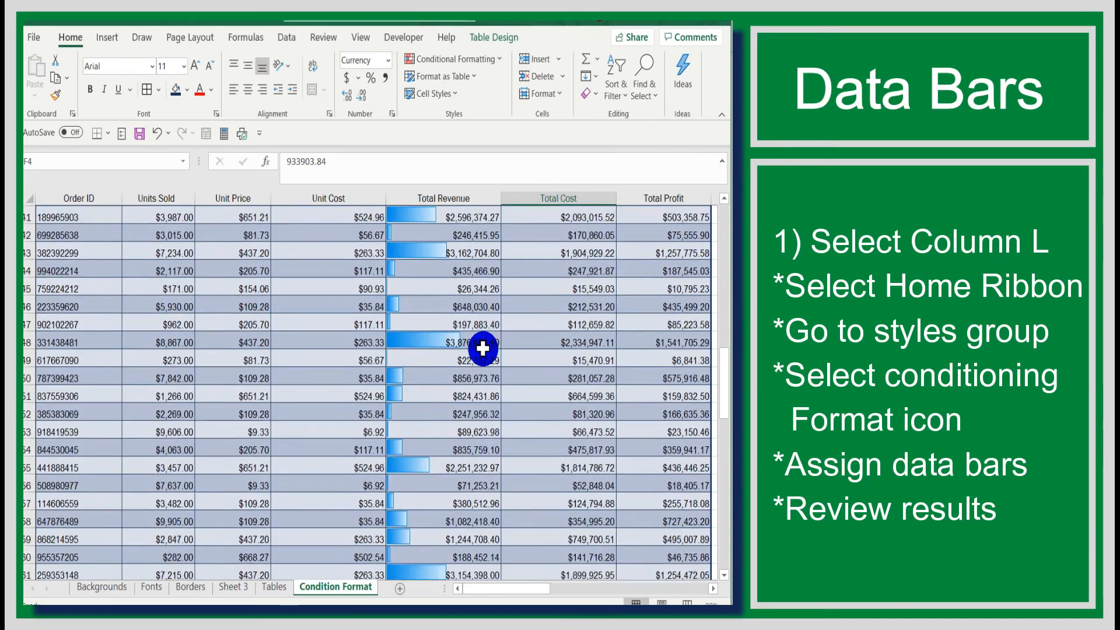
pyautogui.scroll(-4, 482, 349)
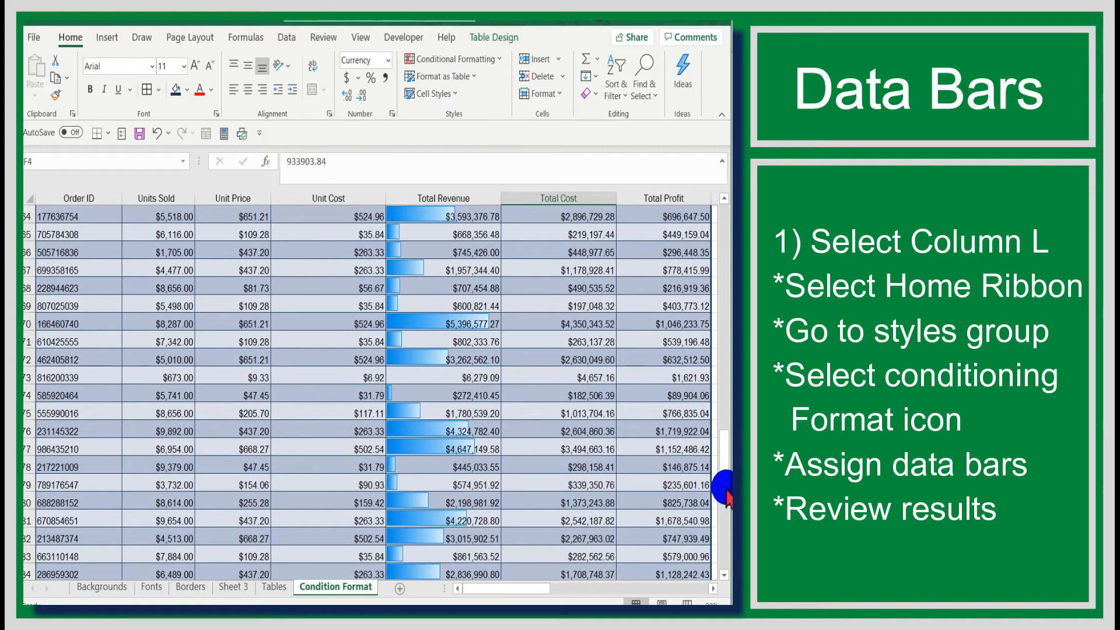
pyautogui.moveTo(723, 484); pyautogui.dragTo(722, 249)
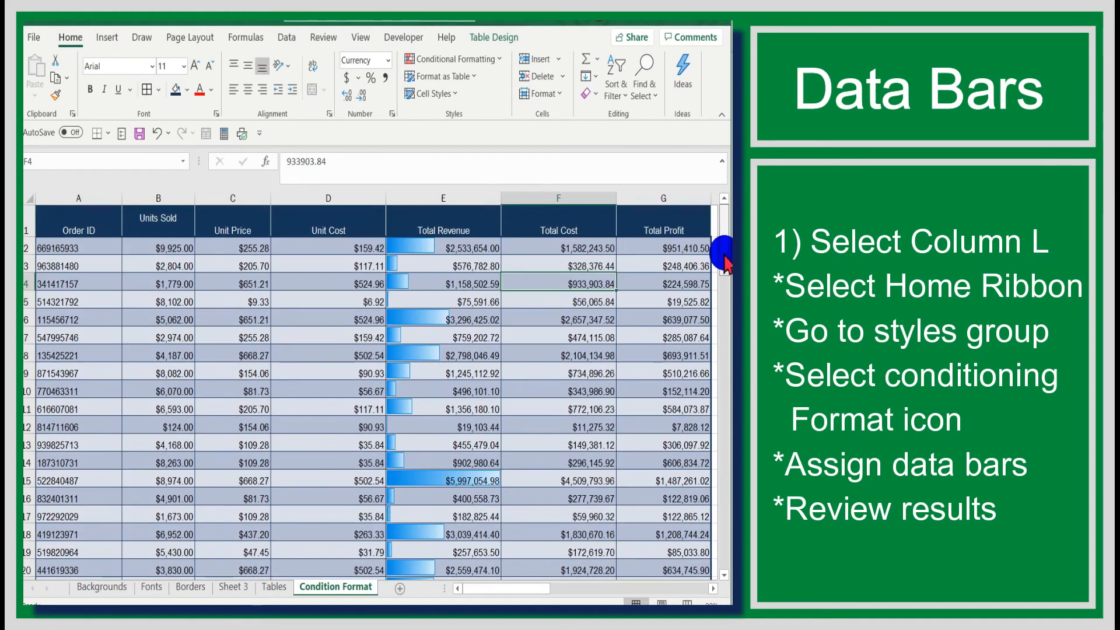
# Step: Apply the Green - Yellow Color Scale to column E on top of the data bars
pyautogui.click(448, 198)
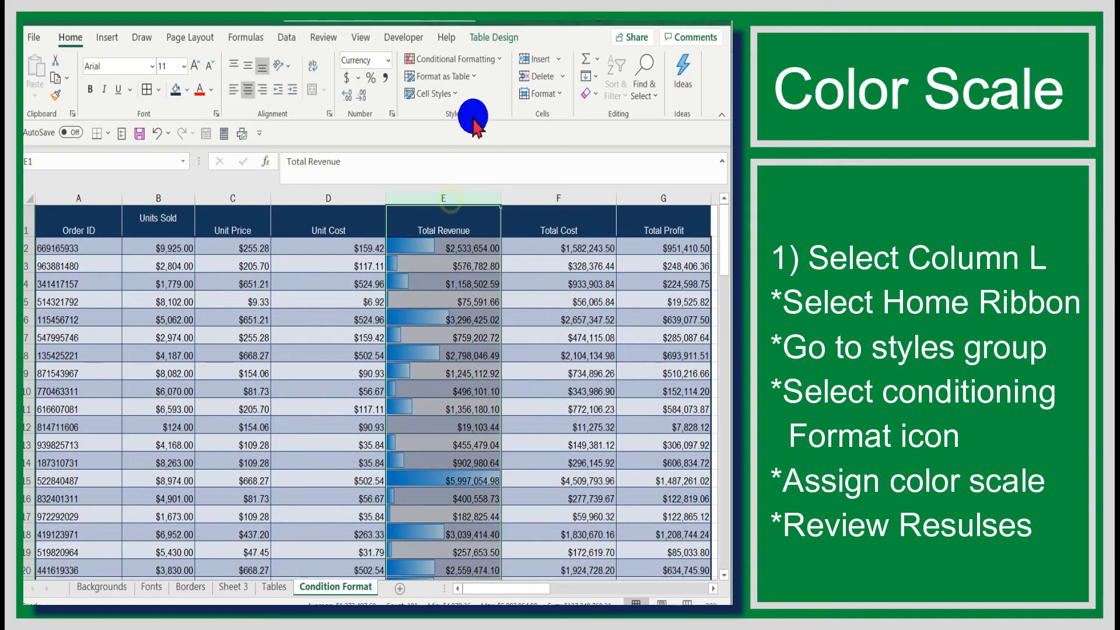
pyautogui.click(470, 75)
pyautogui.click(500, 59)
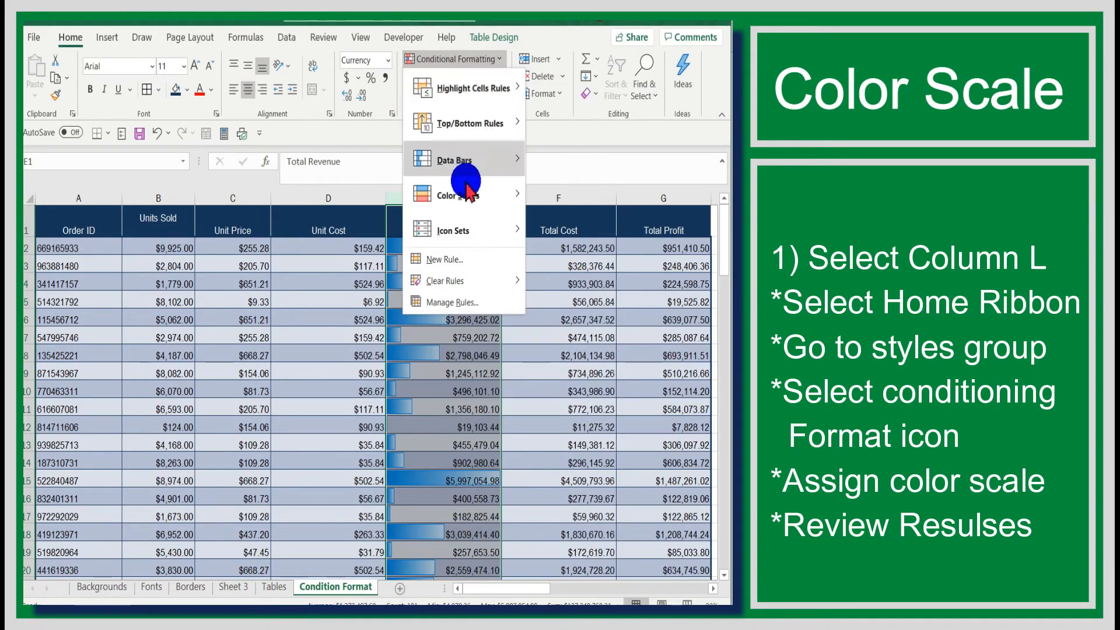
pyautogui.moveTo(465, 204)
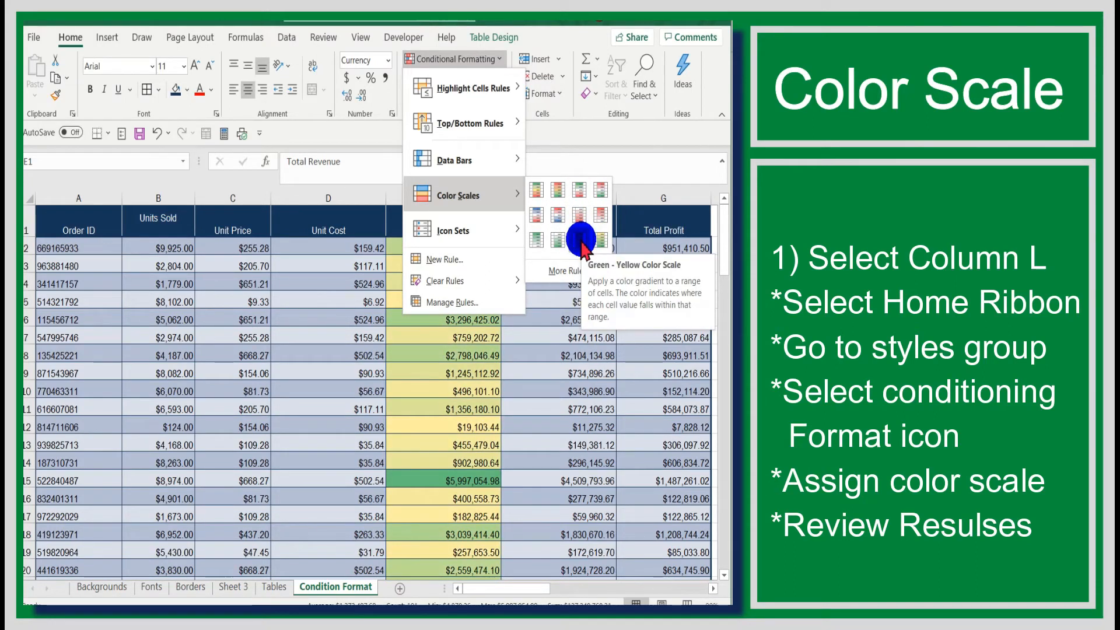
pyautogui.click(558, 239)
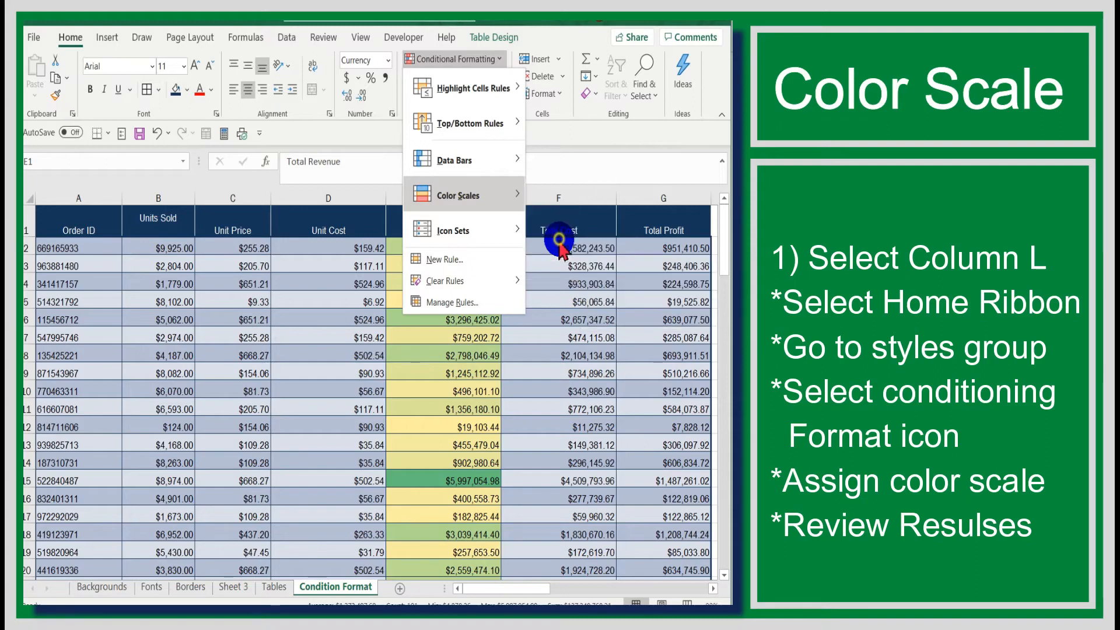
pyautogui.click(555, 250)
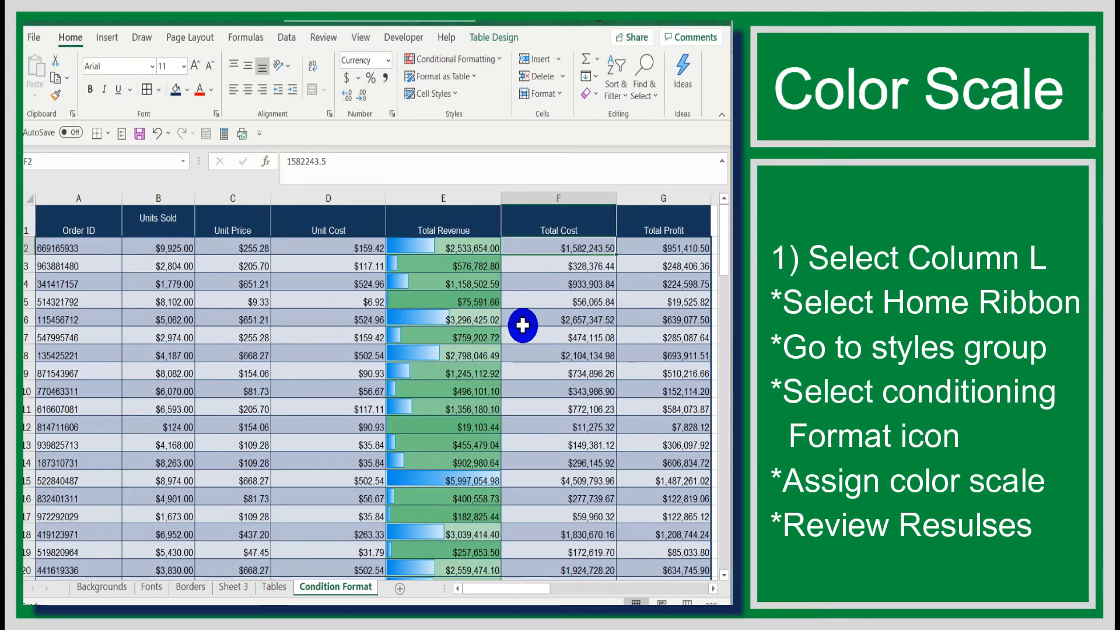
pyautogui.scroll(-3, 713, 280)
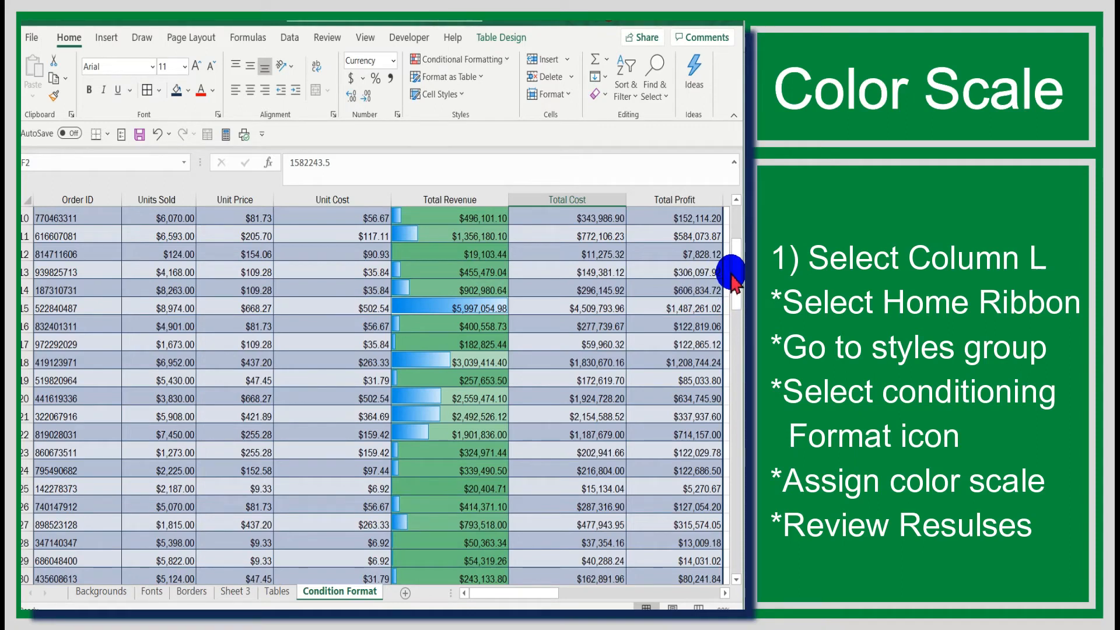
pyautogui.scroll(1, 734, 283)
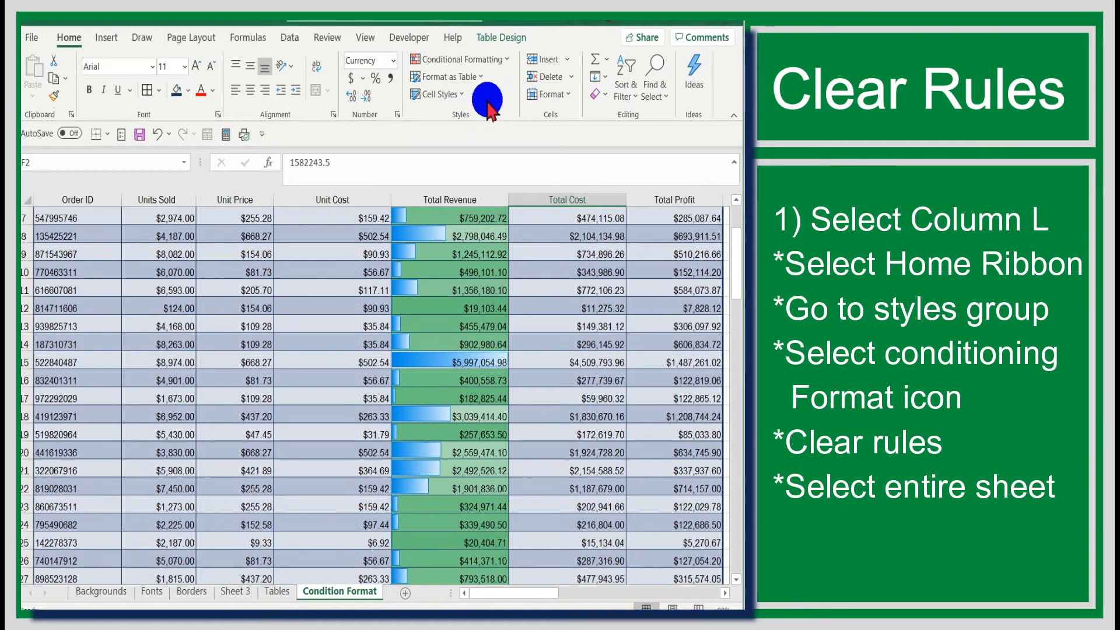
# Step: Use Clear Rules from Entire Sheet to strip the data bars and colour scale
pyautogui.click(507, 59)
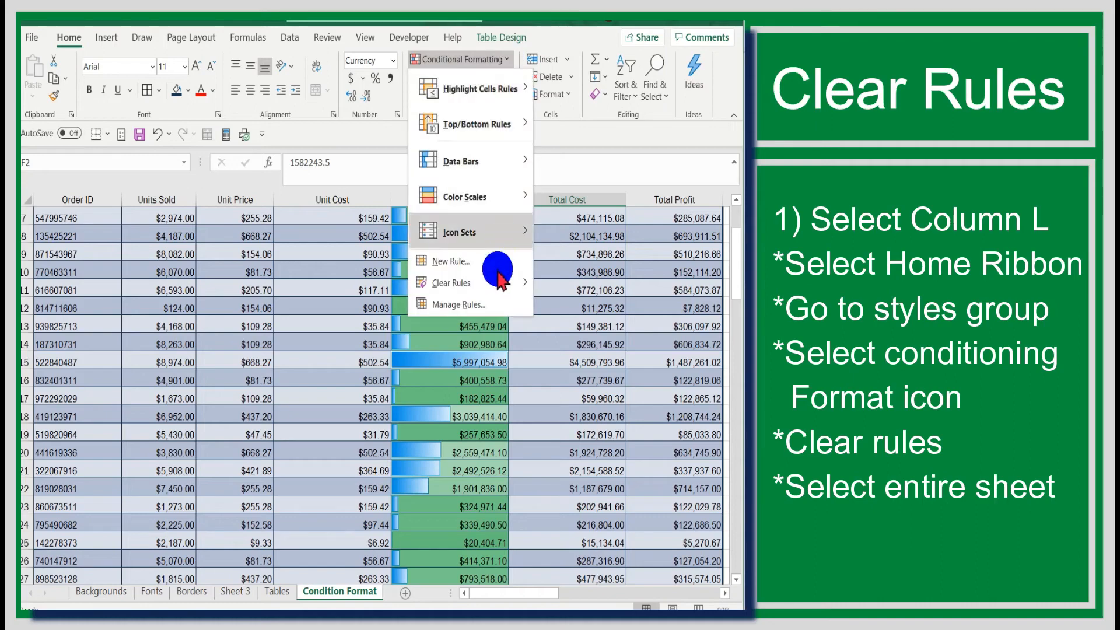
pyautogui.moveTo(495, 283)
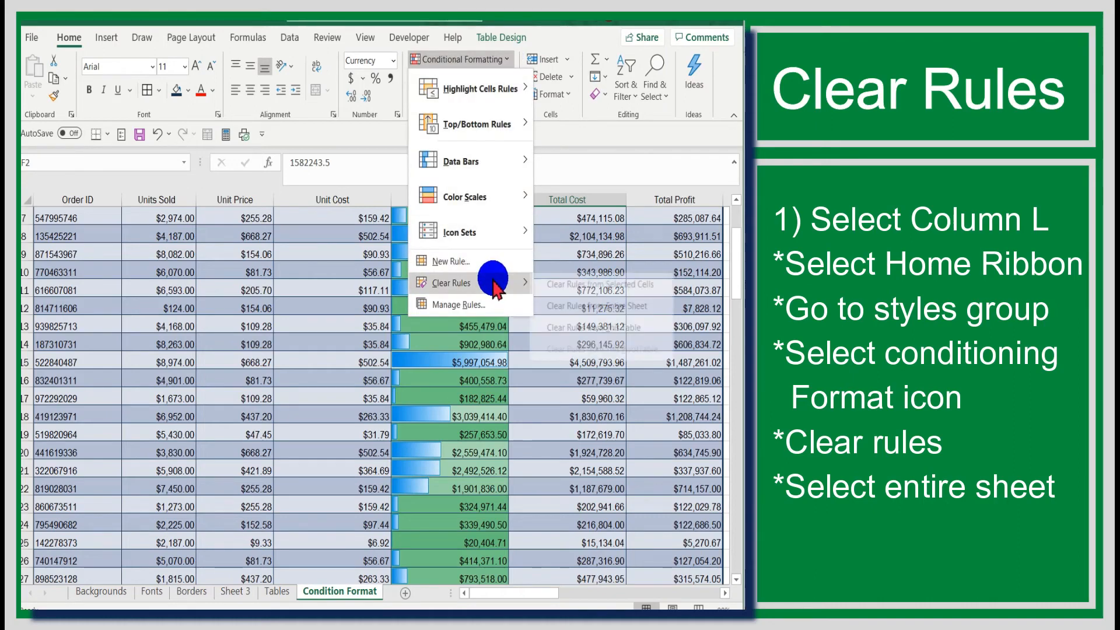
pyautogui.click(573, 306)
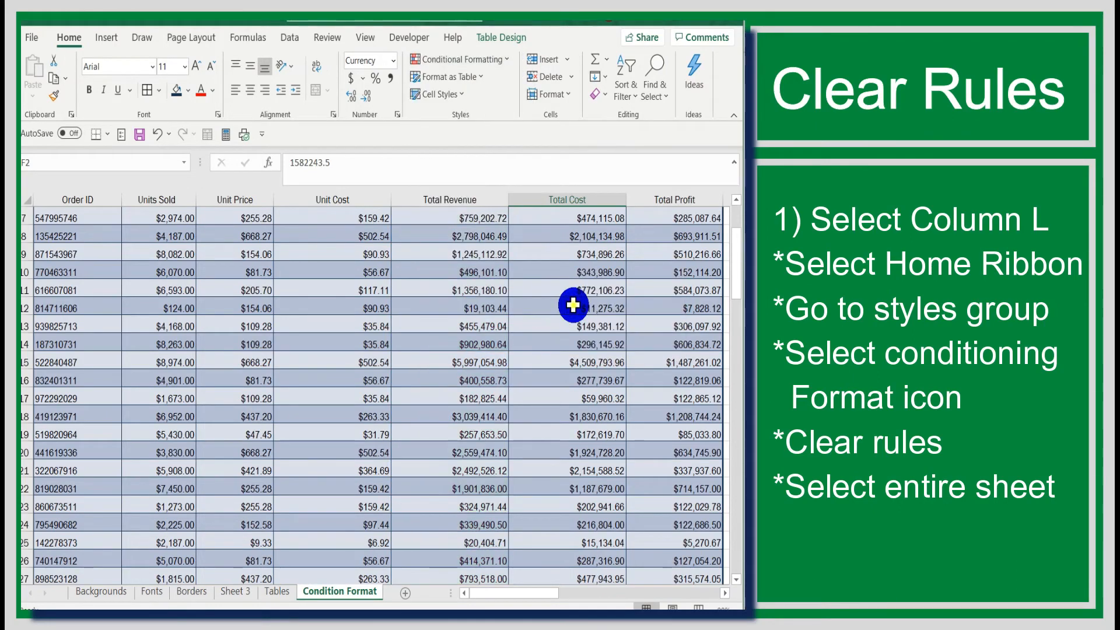
pyautogui.click(573, 304)
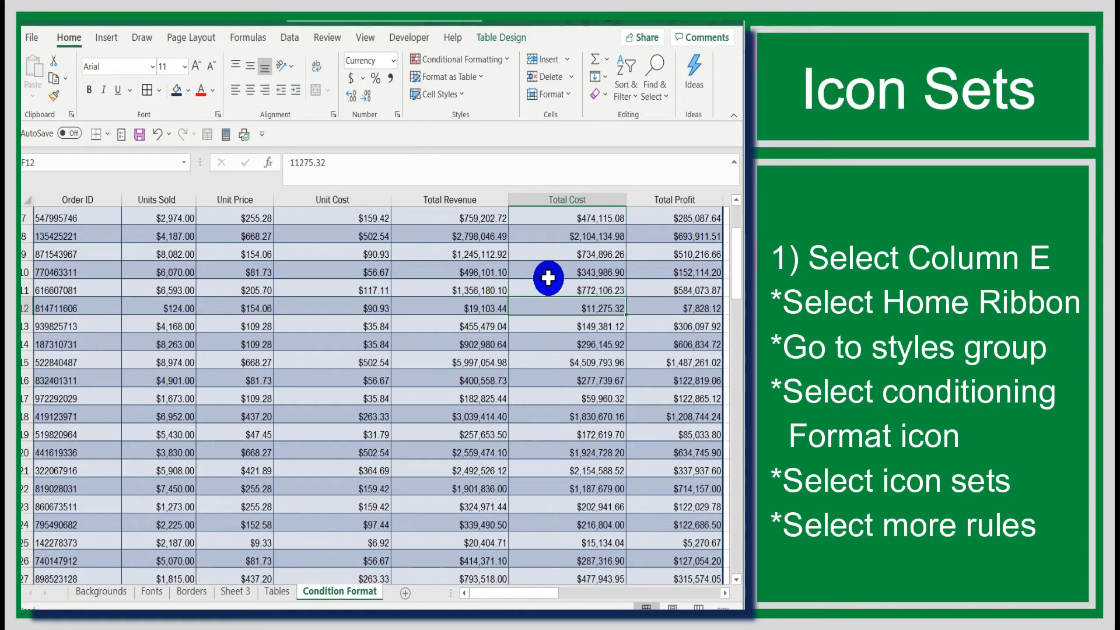
# Step: Select column E and open Icon Sets > More Rules for a new icon-set rule
pyautogui.click(467, 195)
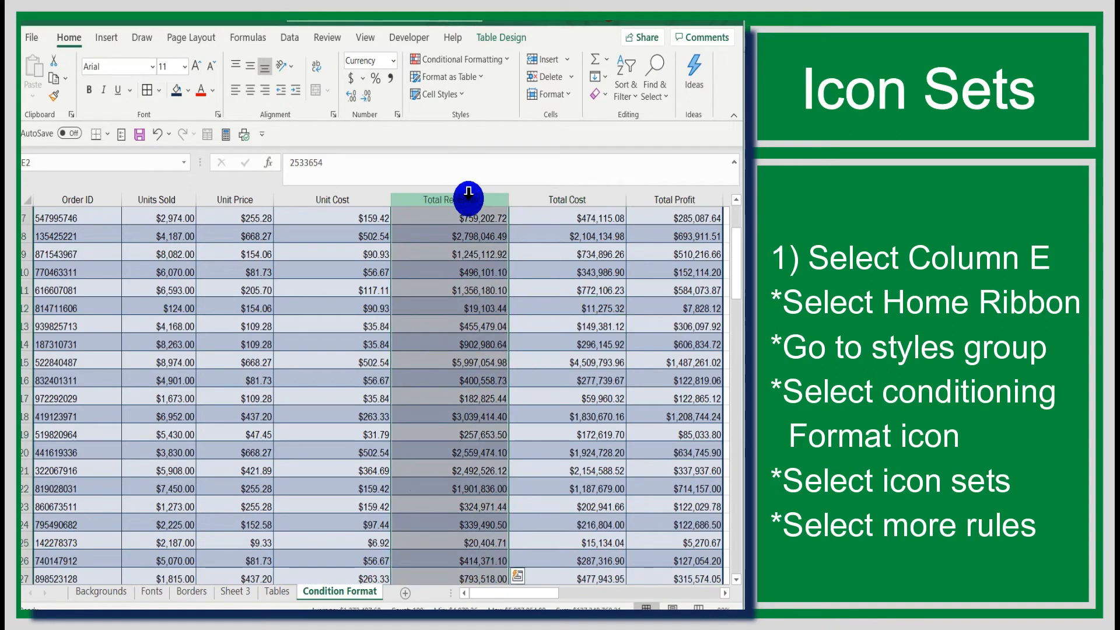
pyautogui.click(506, 58)
pyautogui.click(488, 234)
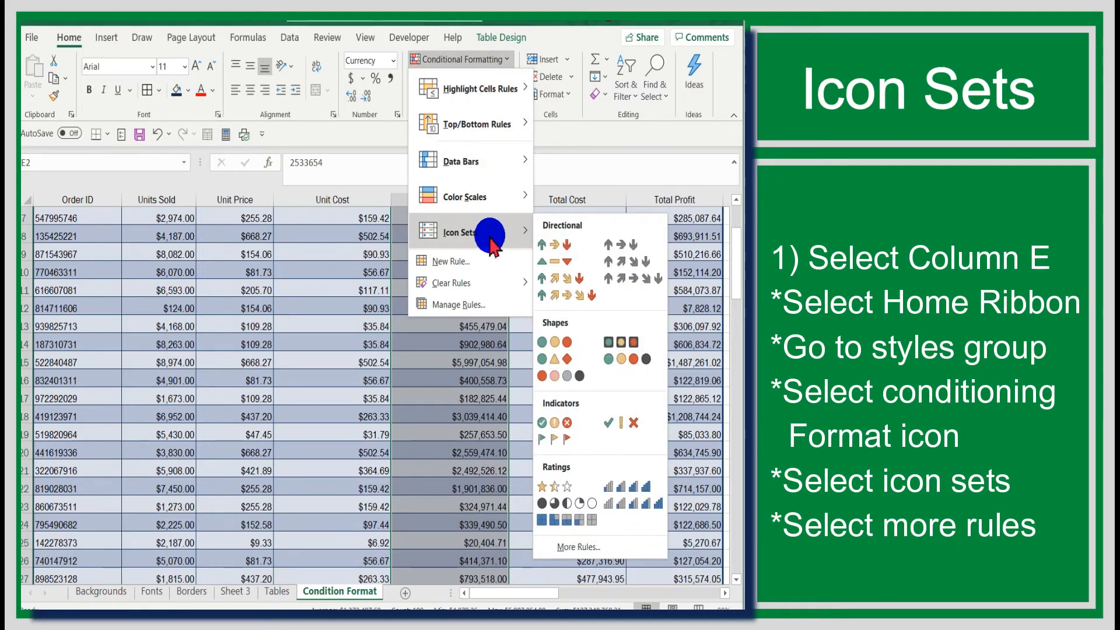
pyautogui.click(570, 548)
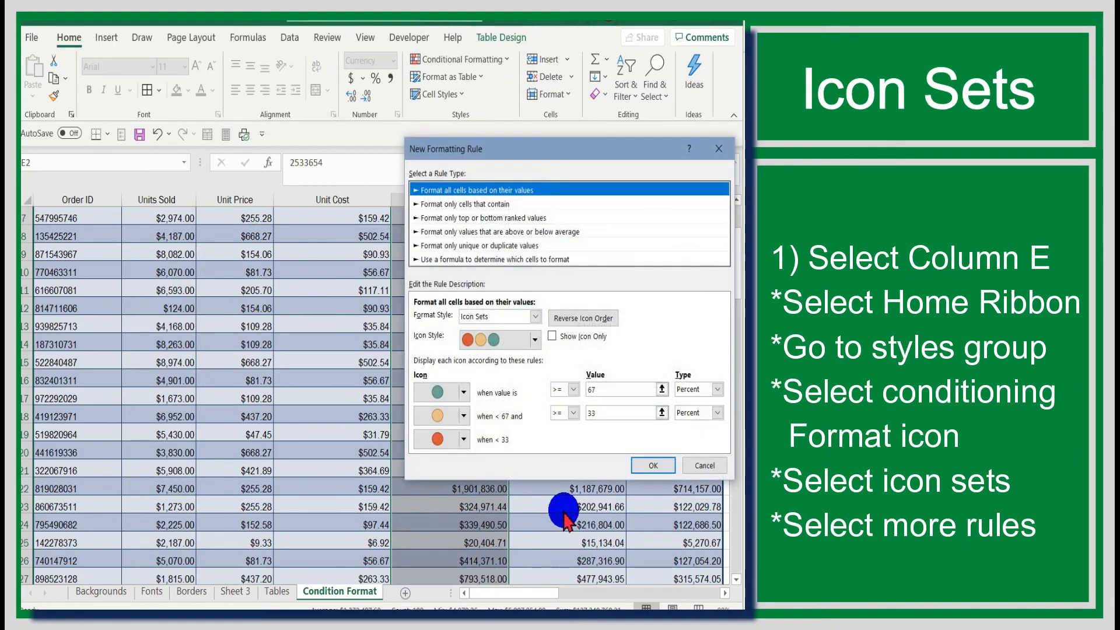
# Step: Choose the Icon Sets format style with the 3 Stars icon style
pyautogui.click(535, 317)
pyautogui.click(534, 342)
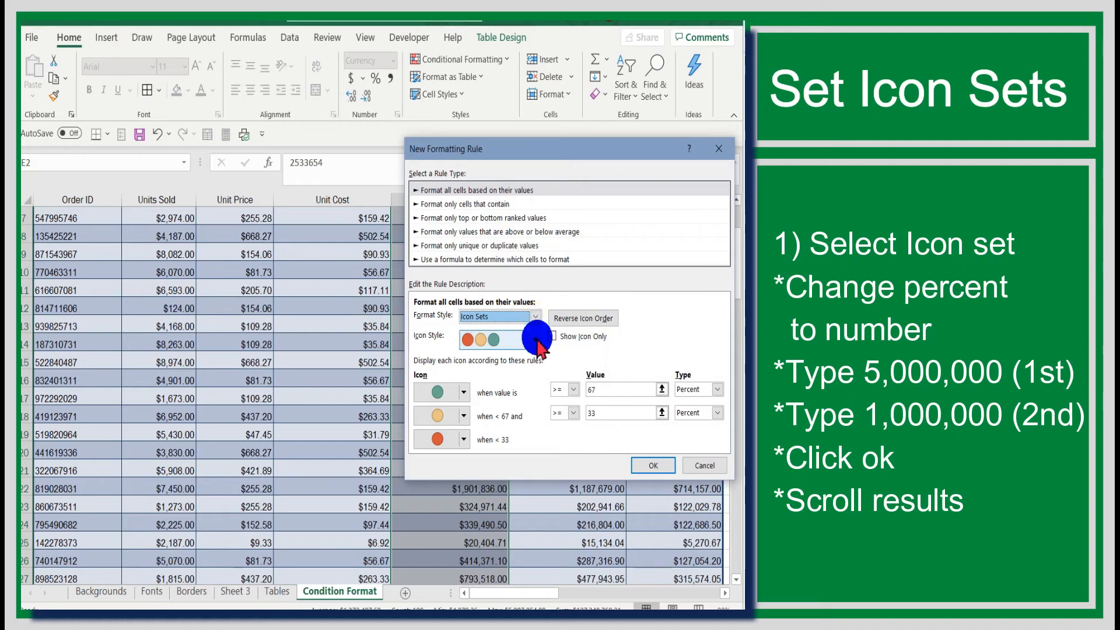
pyautogui.click(535, 340)
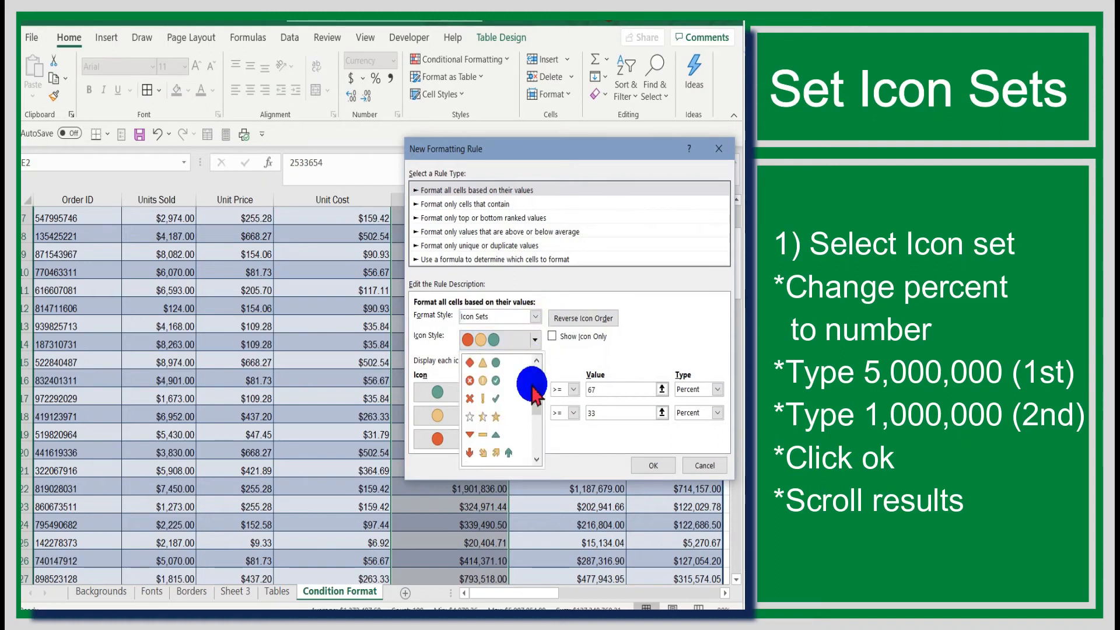
pyautogui.scroll(-2, 532, 392)
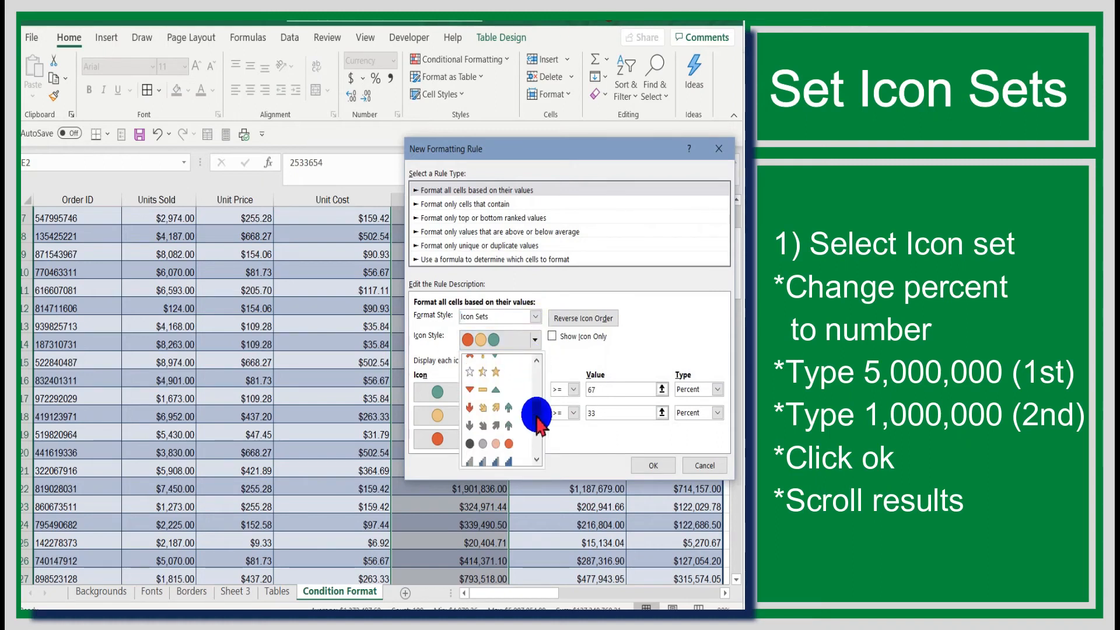
pyautogui.click(505, 380)
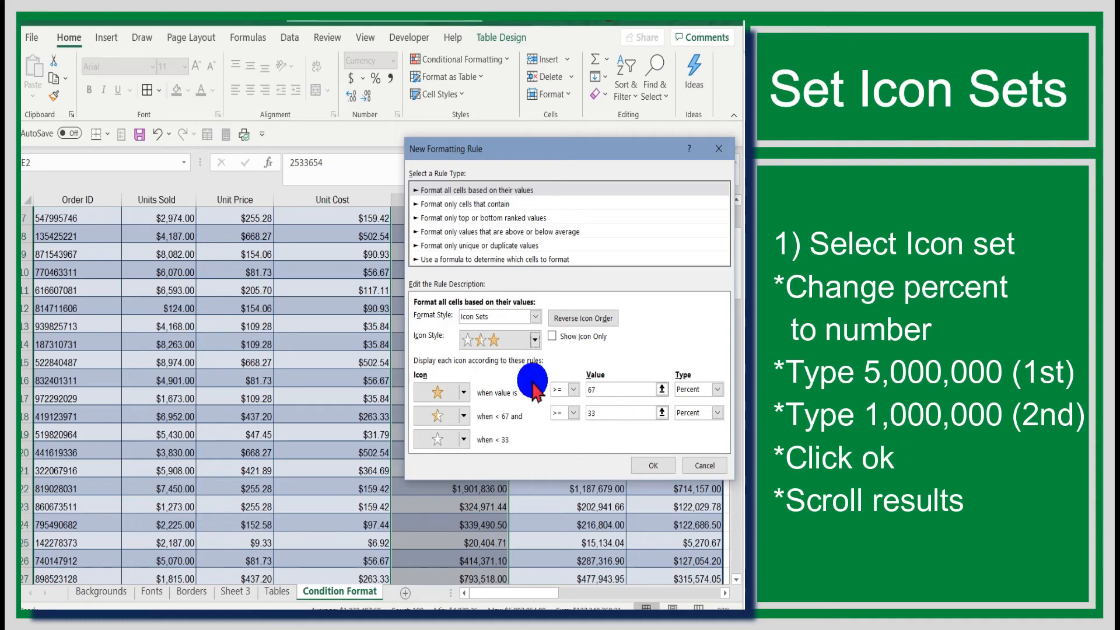
# Step: Switch both star thresholds to Number type and enter 5000000 for the full star
pyautogui.click(715, 389)
pyautogui.click(711, 402)
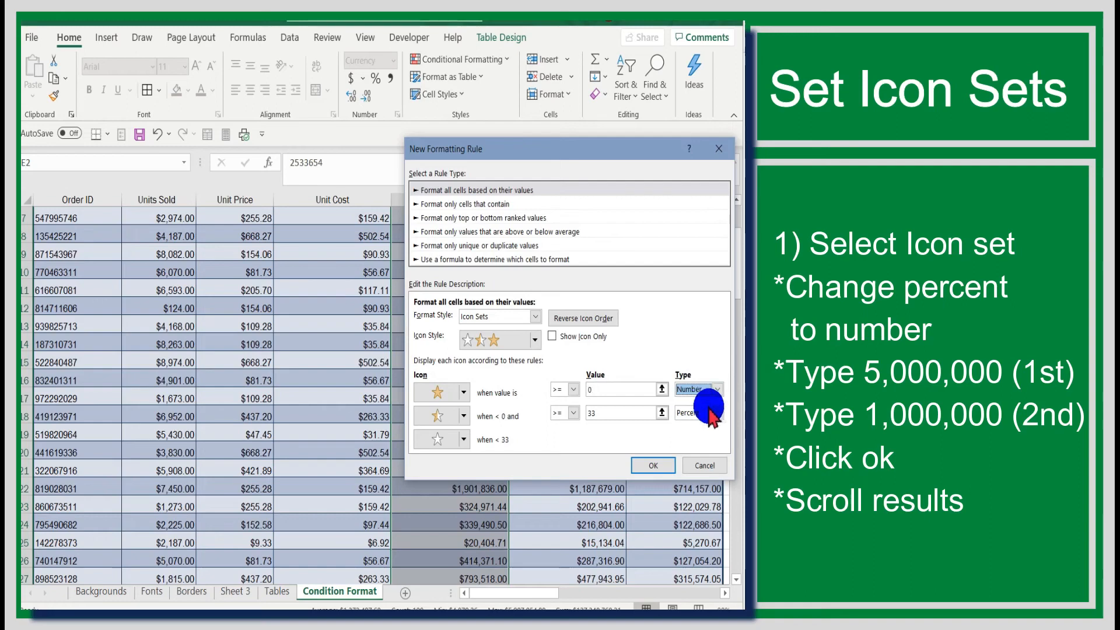
pyautogui.click(711, 412)
pyautogui.click(697, 427)
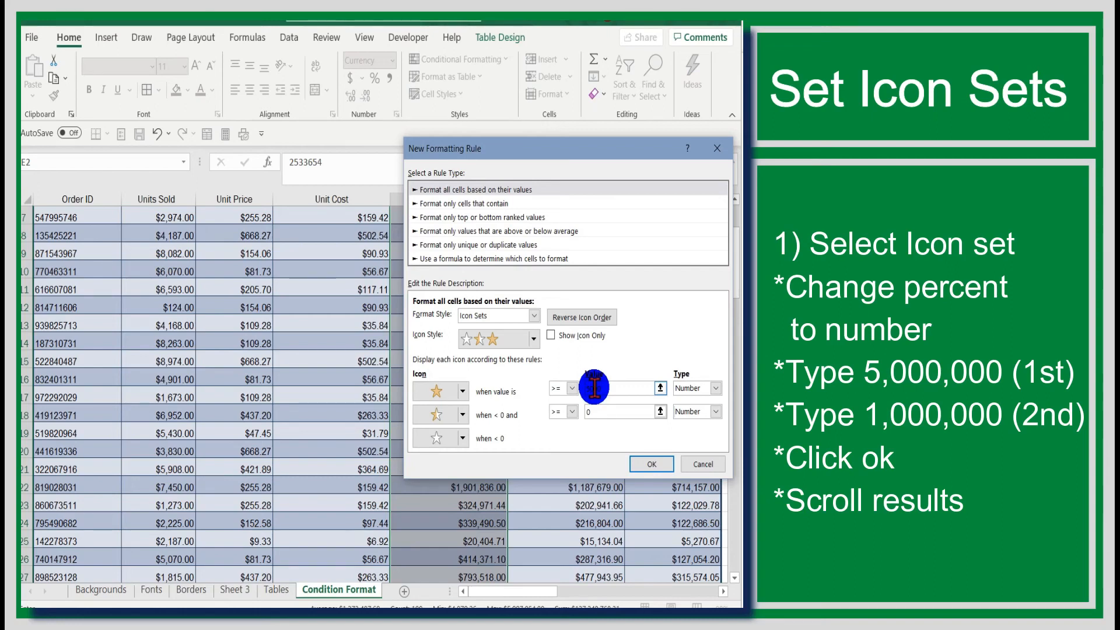
pyautogui.doubleClick(594, 386)
pyautogui.write('5000000')
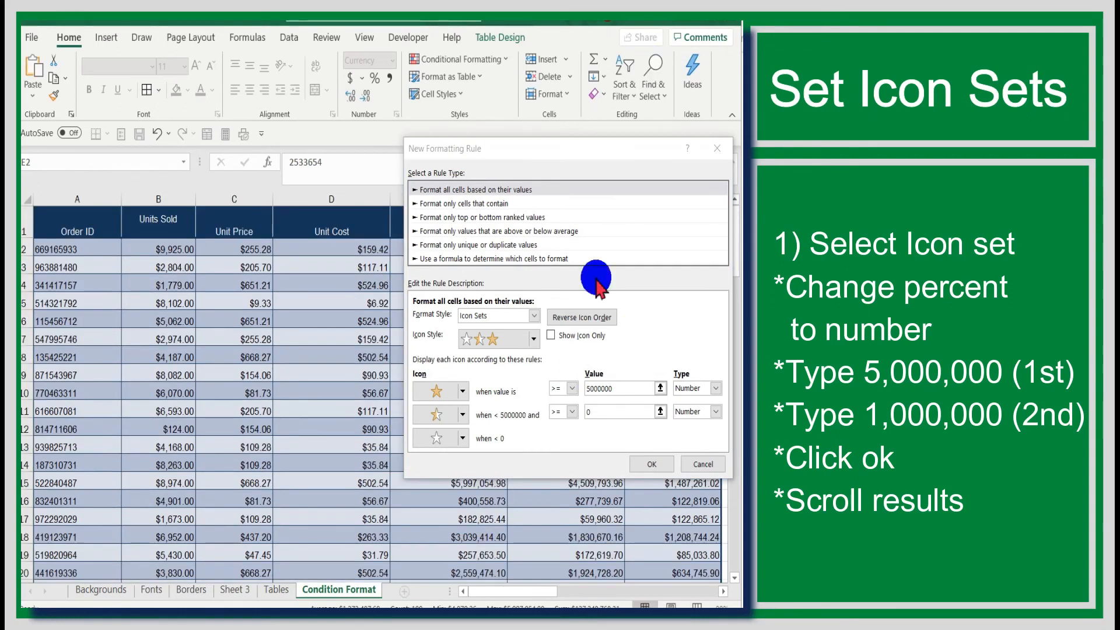
pyautogui.click(608, 415)
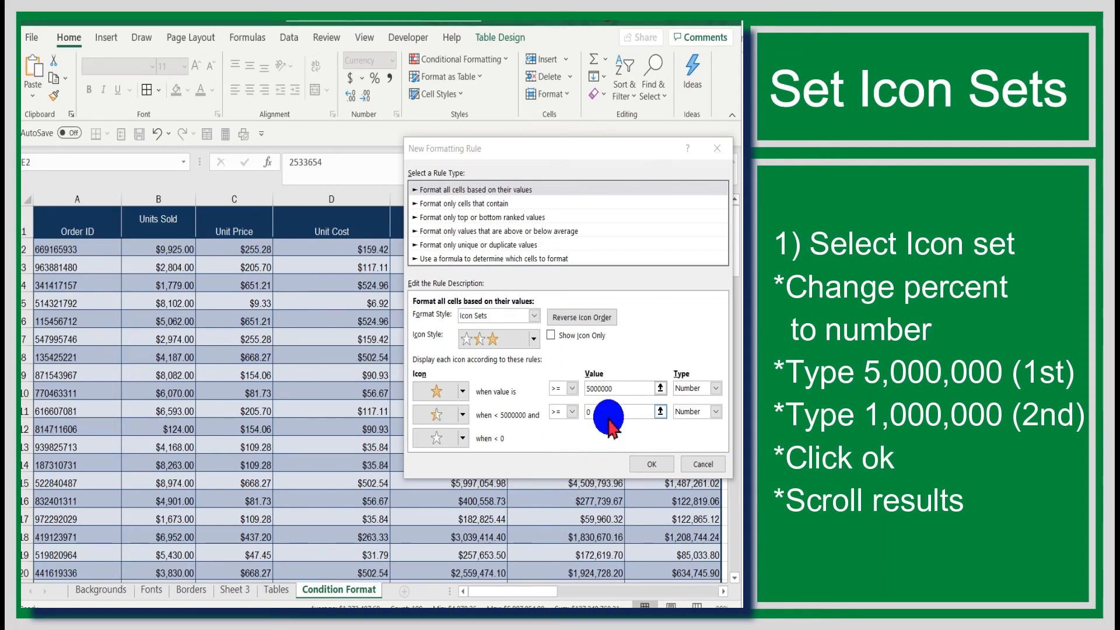
pyautogui.click(607, 413)
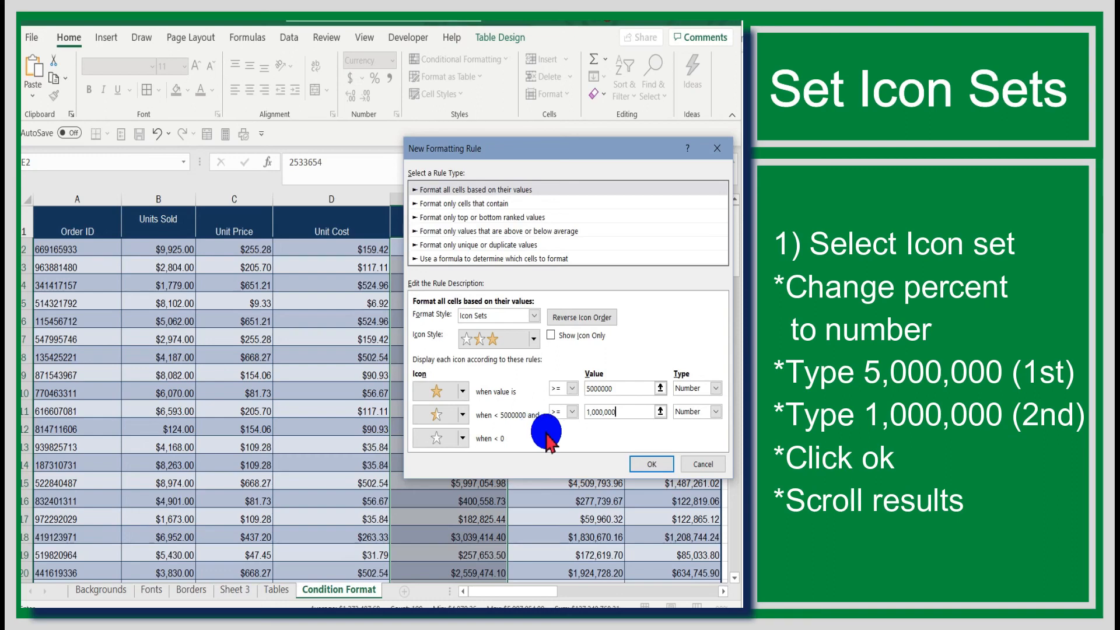
# Step: Confirm the star icon-set rule on Total Revenue and check the gold star in cell E15
pyautogui.click(643, 461)
pyautogui.scroll(-4, 722, 320)
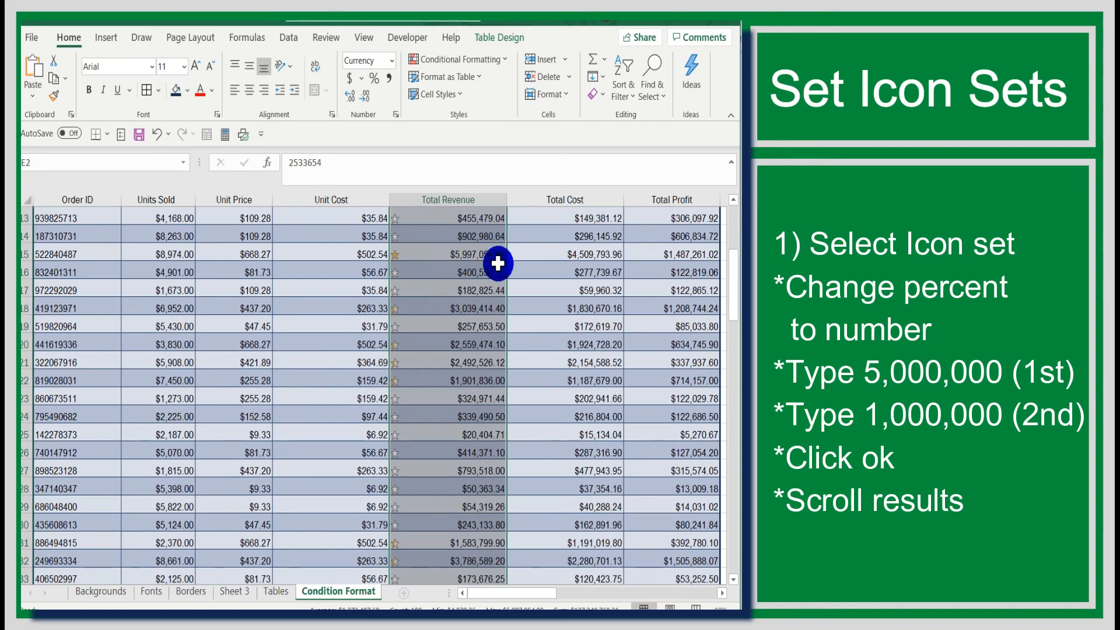
pyautogui.click(469, 256)
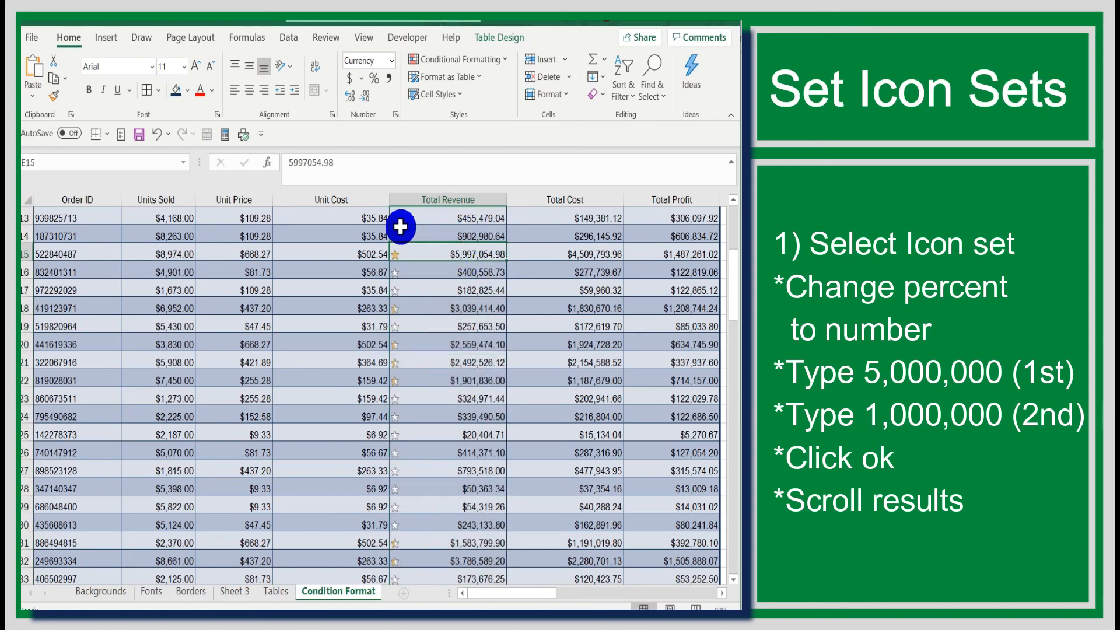